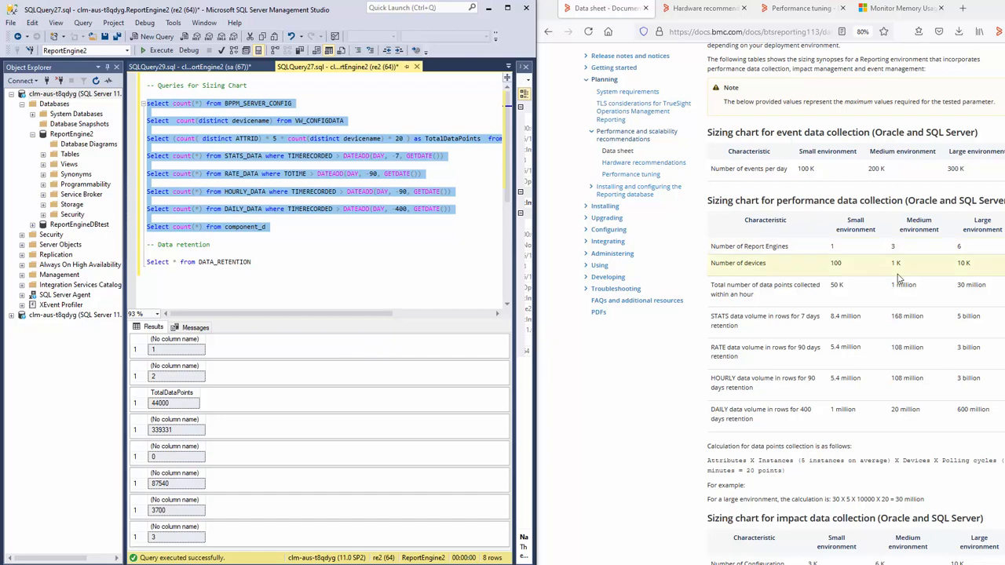
- Scroll through the Data sheet sizing charts for performance, impact and memory
scroll(831, 291, down, 5)
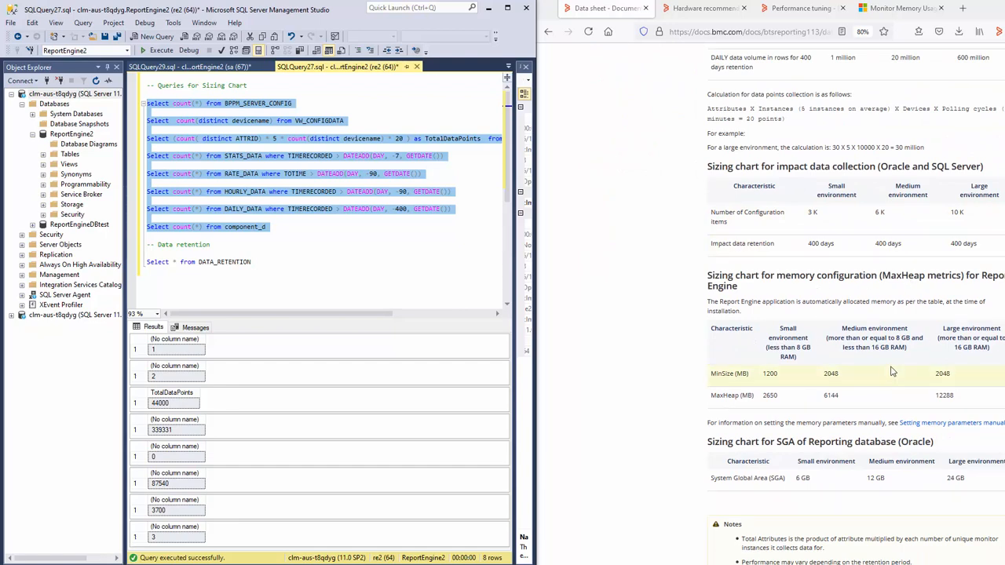
scroll(892, 372, down, 2)
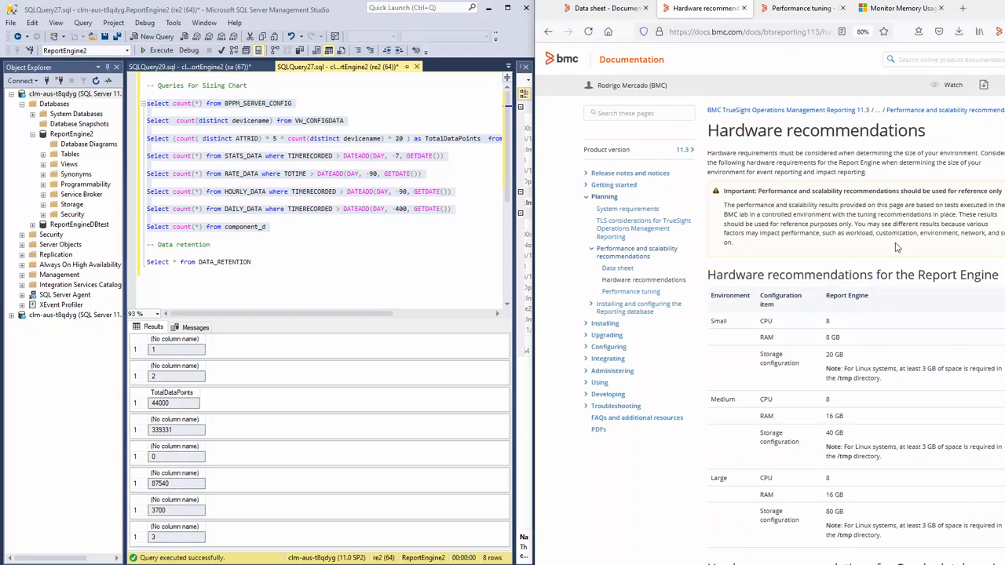
- Read the Report Engine, Oracle and SQL Server hardware tables, then move to Performance tuning
scroll(858, 333, down, 2)
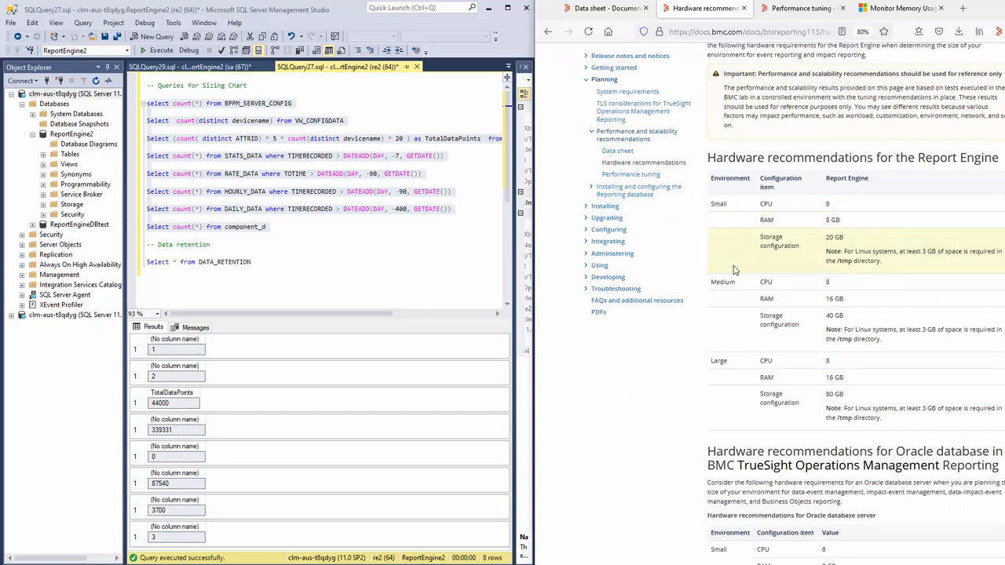
drag(790, 298, 873, 354)
scroll(942, 365, down, 2)
click(926, 363)
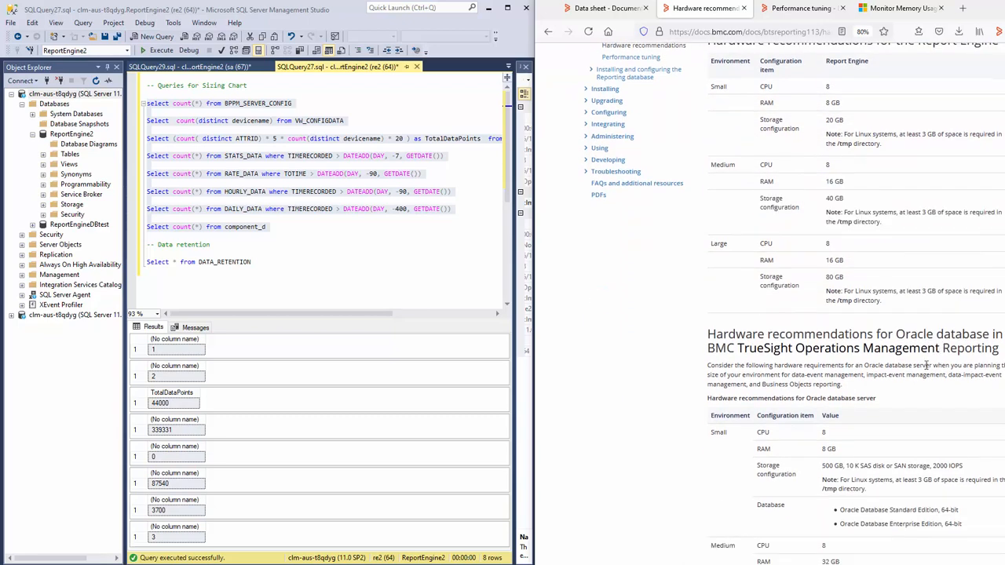
scroll(902, 357, down, 2)
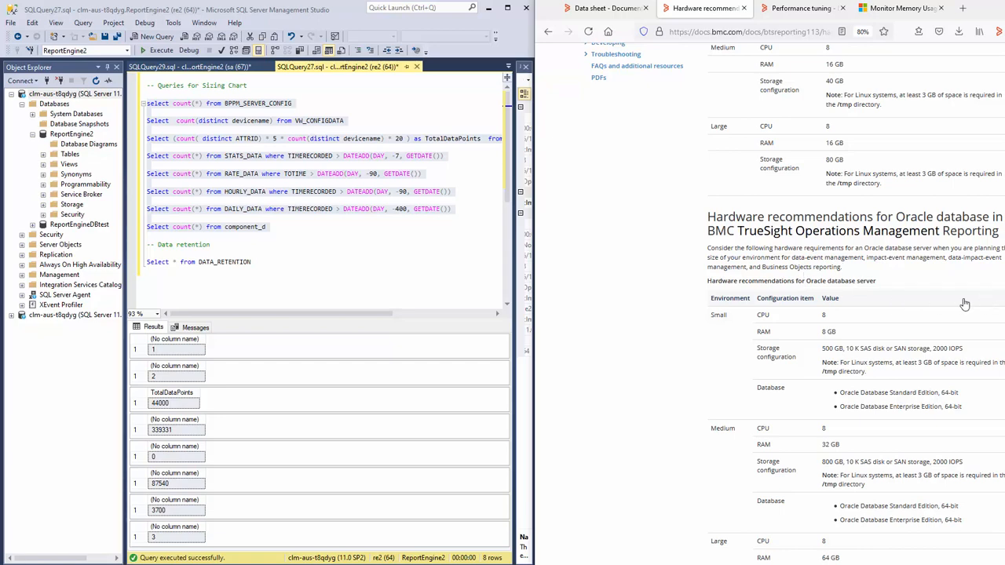
scroll(849, 314, down, 6)
scroll(852, 345, down, 4)
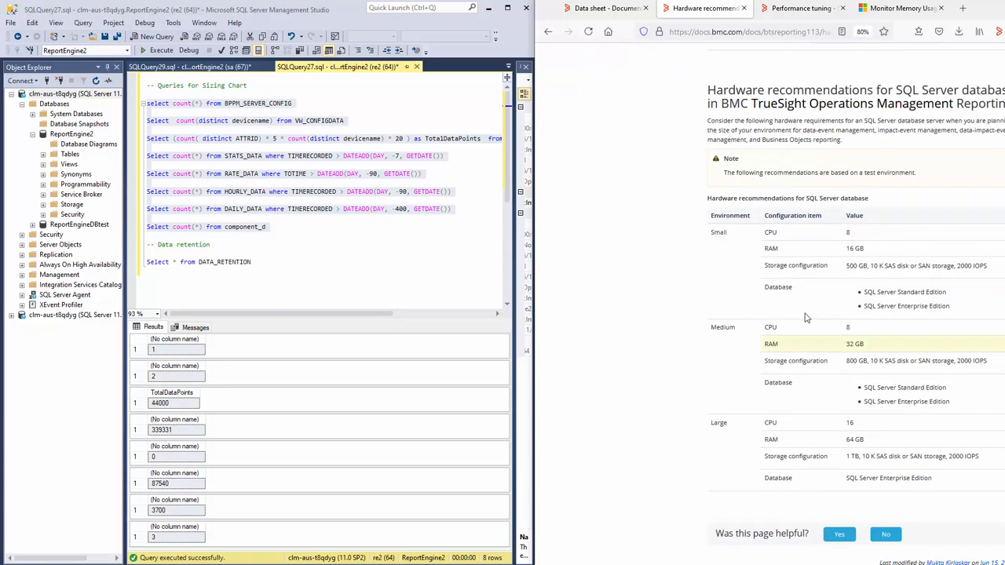
click(797, 9)
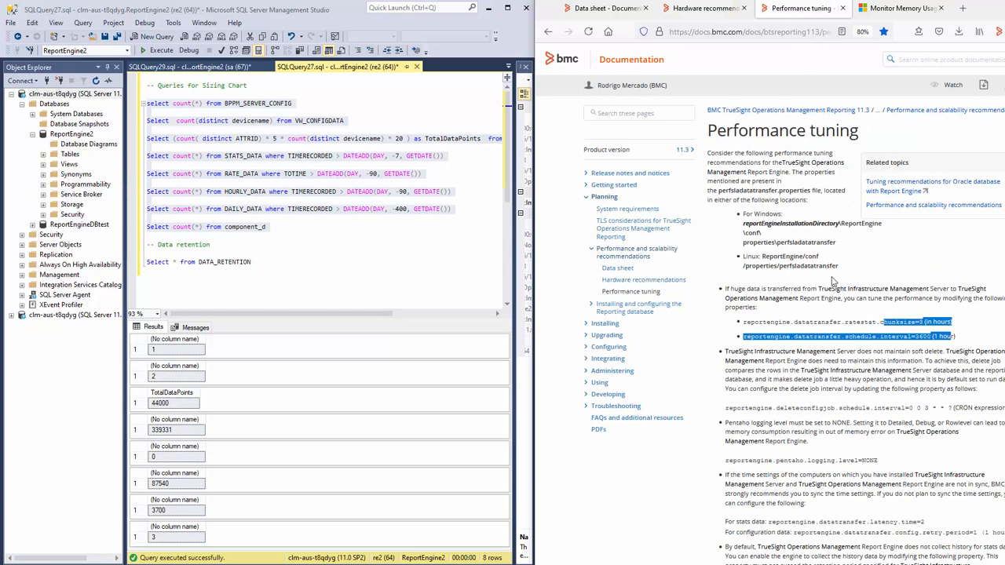
click(762, 171)
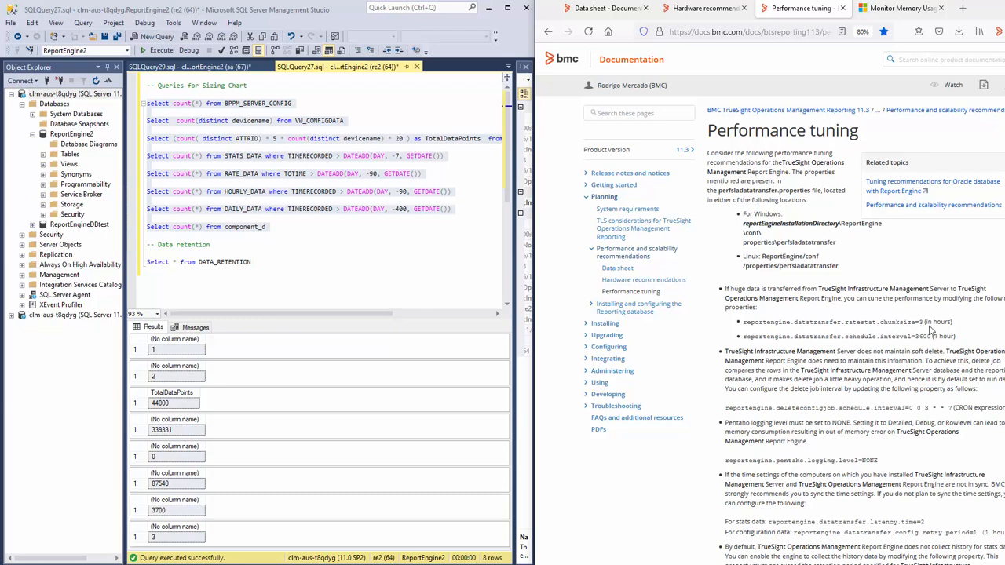
drag(926, 336, 931, 345)
- Open ReportEngine\conf\properties\perfsladatatransfer\perfsladatatransfer.properties in Notepad++ on the remote server
key(alt+Tab)
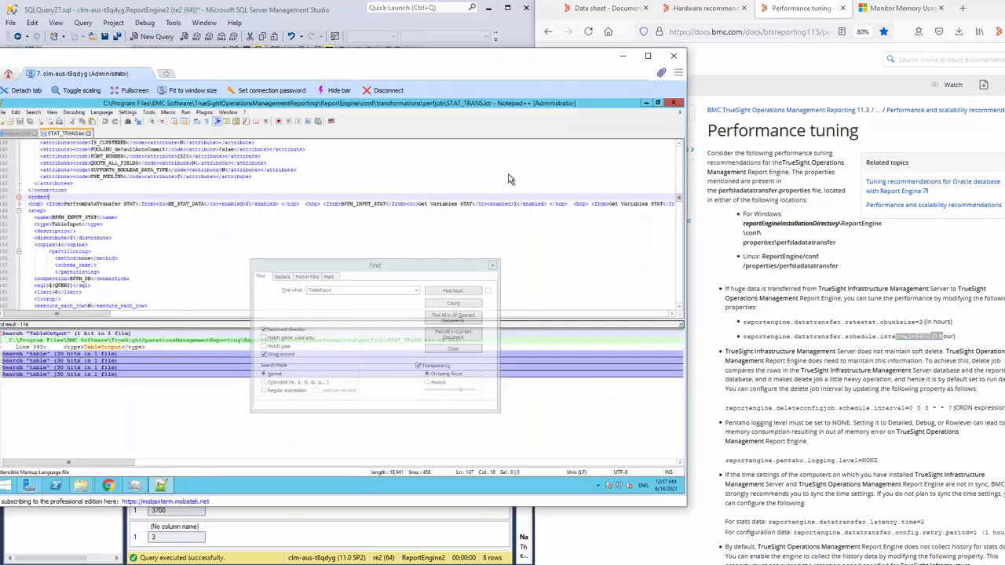
click(645, 103)
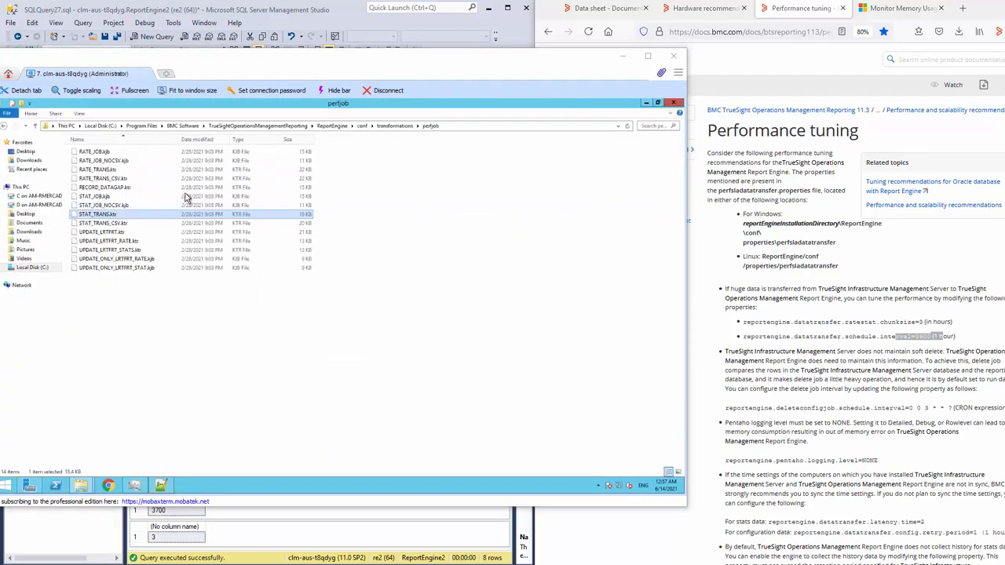
click(351, 126)
click(339, 126)
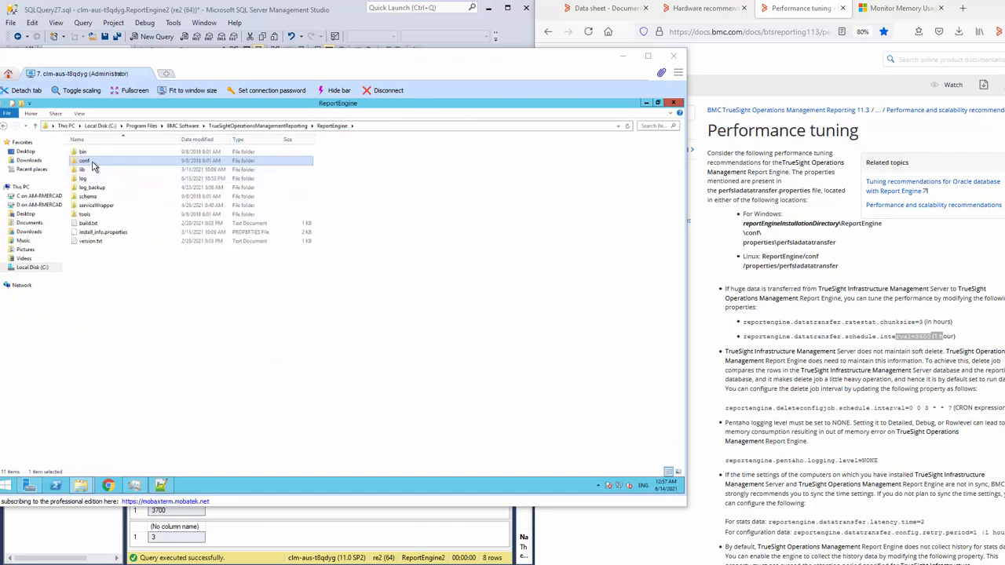
click(92, 163)
double_click(112, 164)
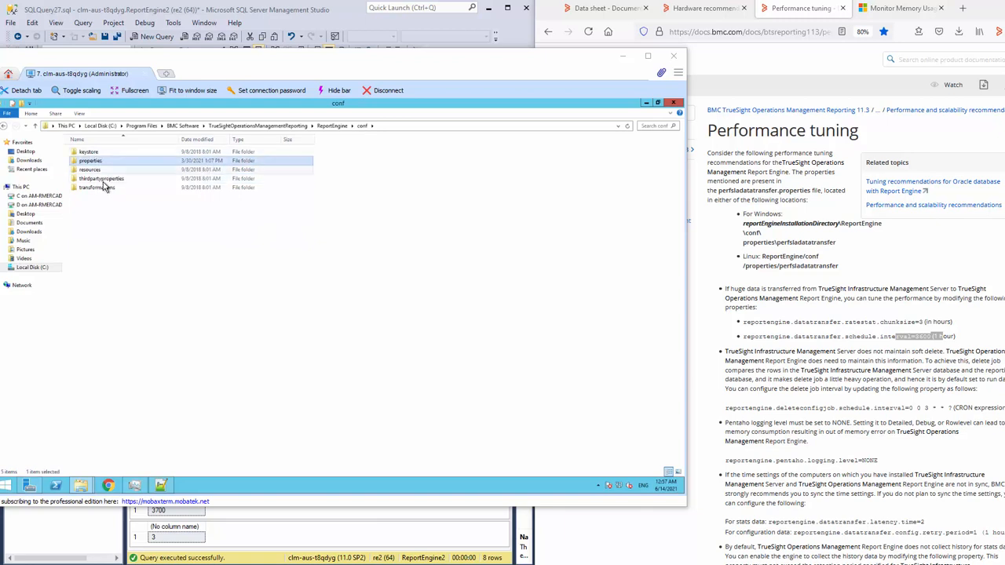
double_click(96, 162)
double_click(117, 152)
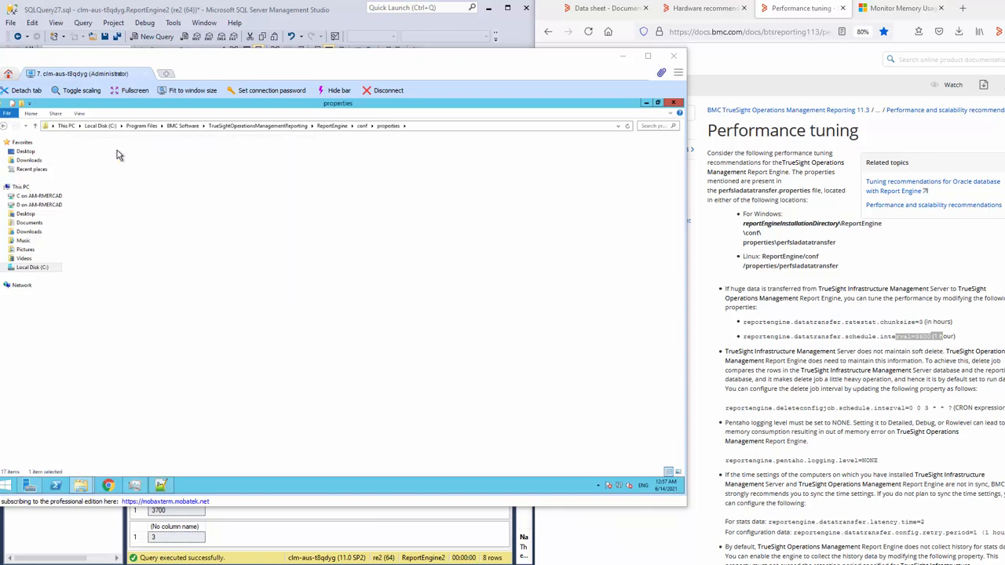
right_click(117, 163)
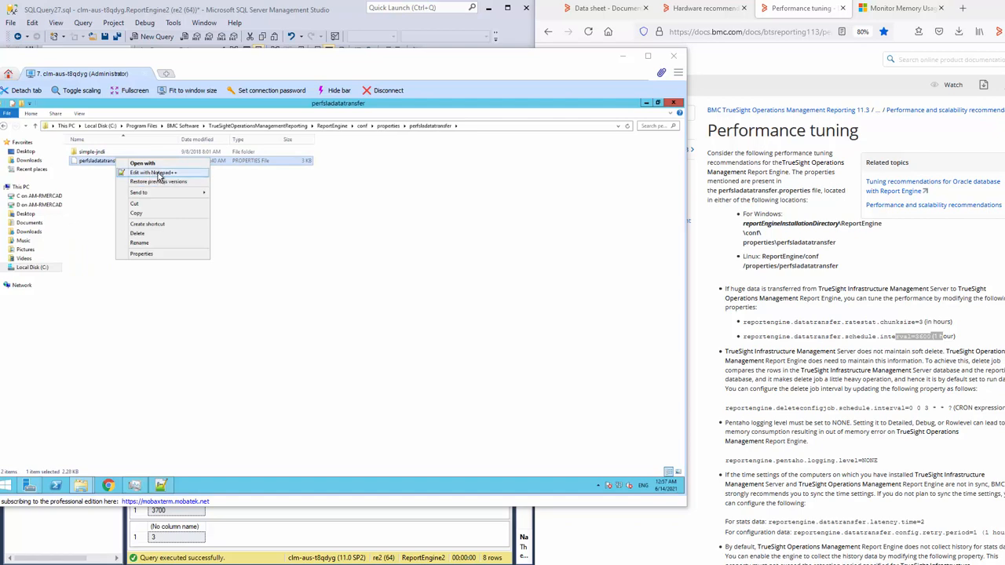
click(133, 172)
- Scroll the documentation page alongside and highlight the relevant passage for reference
scroll(210, 217, down, 5)
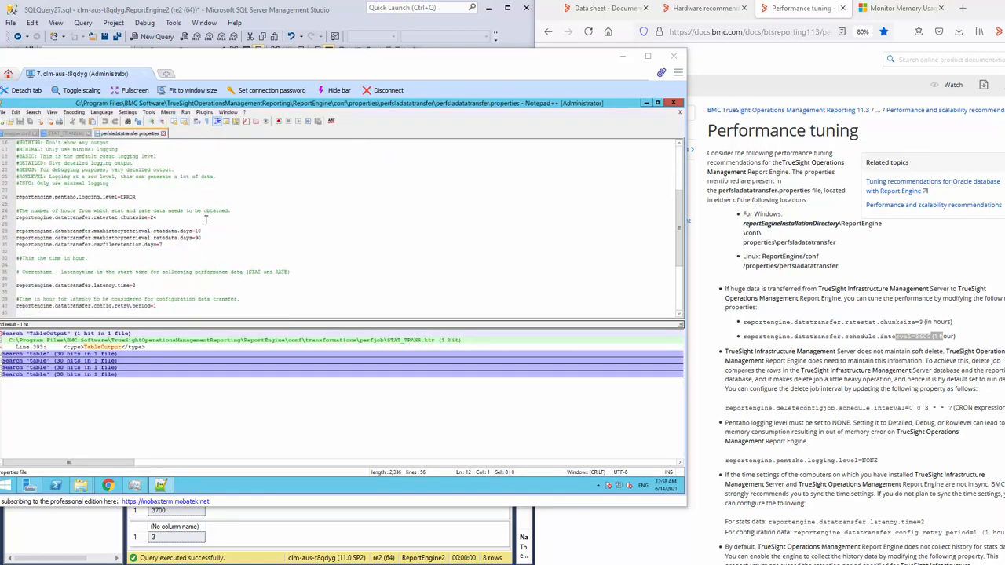
click(732, 227)
scroll(803, 270, down, 6)
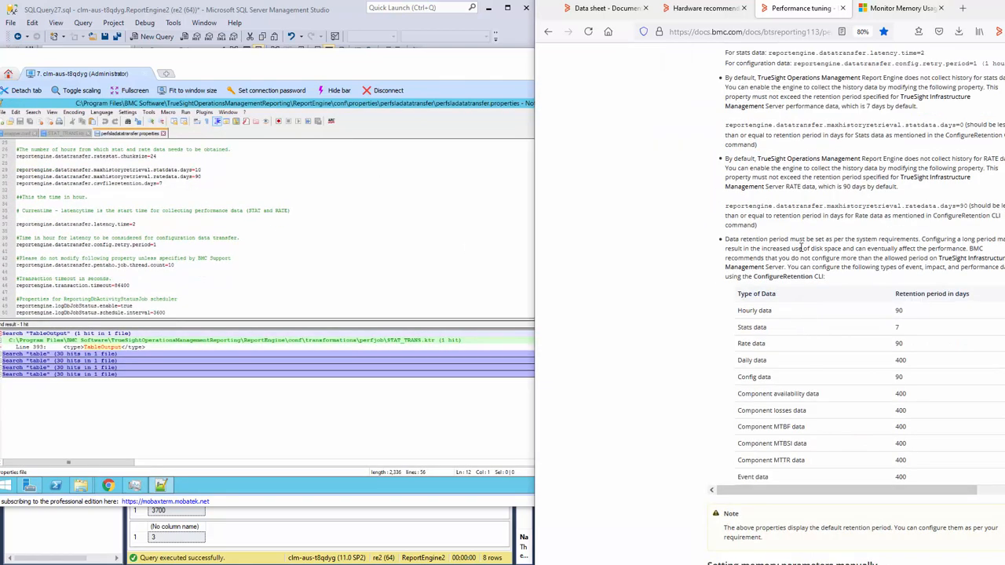
scroll(785, 314, down, 2)
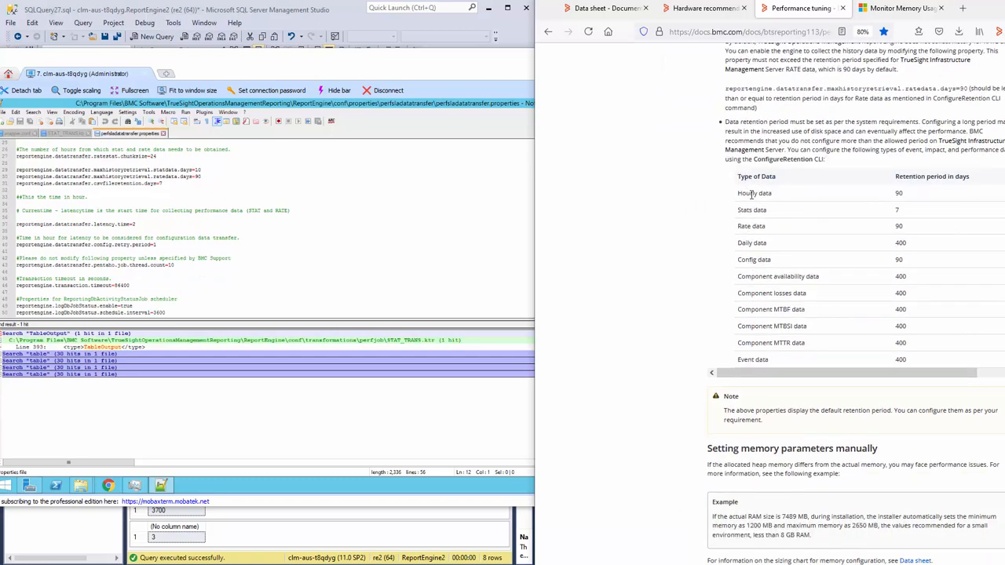
drag(740, 193, 954, 342)
- Run 'Select * from DATA_RETENTION' and highlight retention days, e.g. STATS_DATA 7, RATE_DATA 90
click(954, 341)
click(318, 529)
drag(252, 262, 146, 264)
click(161, 50)
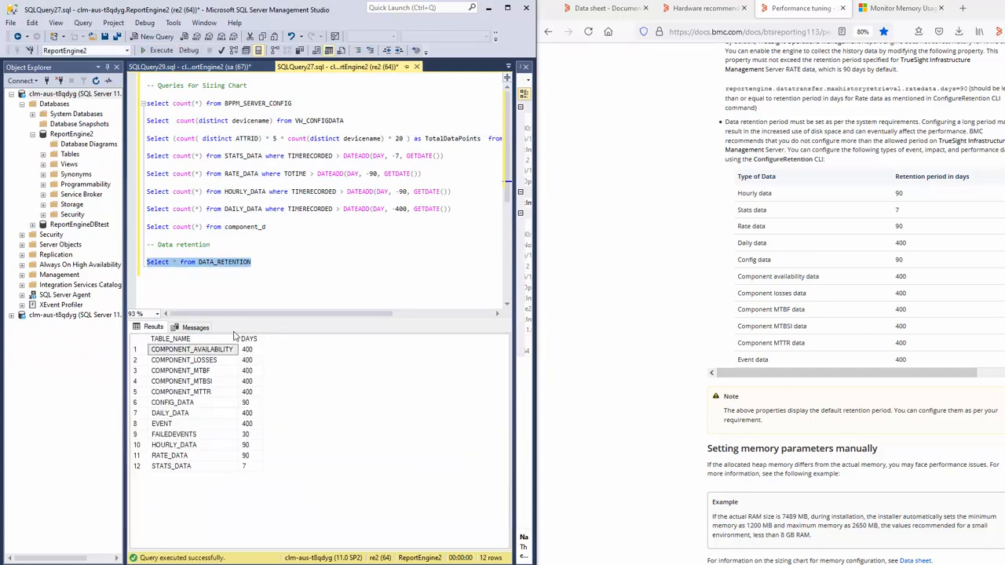
drag(252, 350, 165, 468)
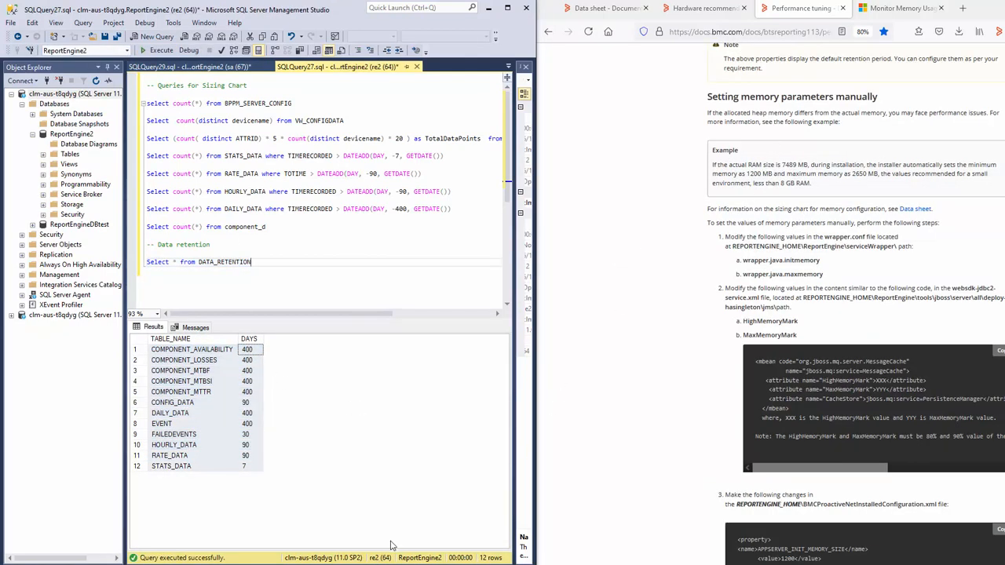
click(367, 563)
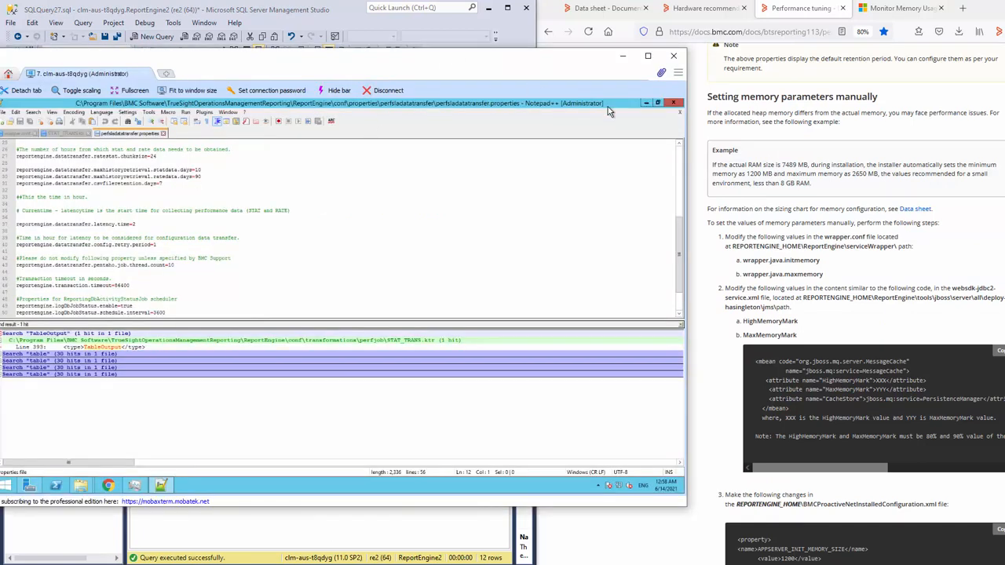
- Open serviceWrapper\wrapper.conf in Notepad++ and check initmemory=2048 and maxmemory=6144
click(646, 104)
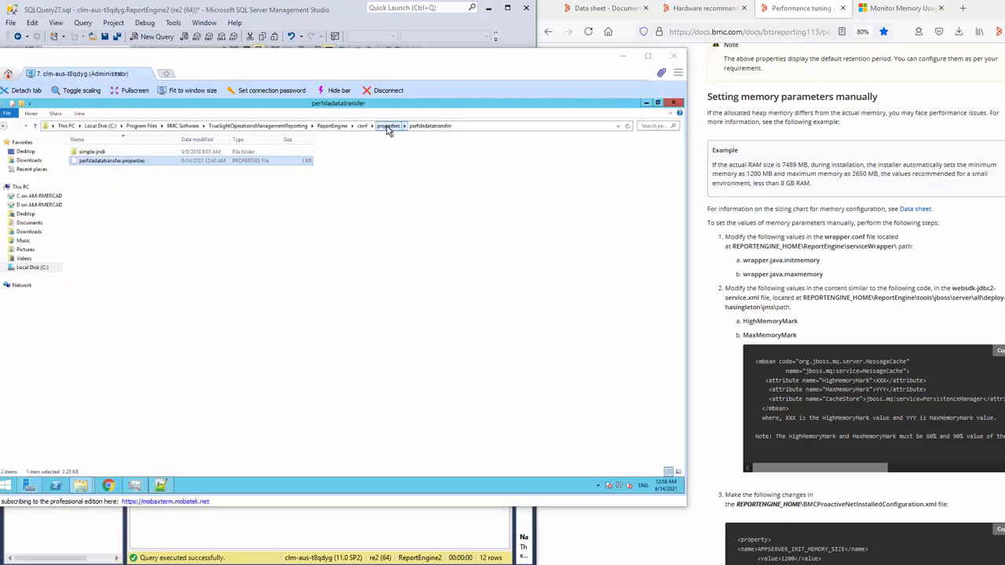
click(332, 126)
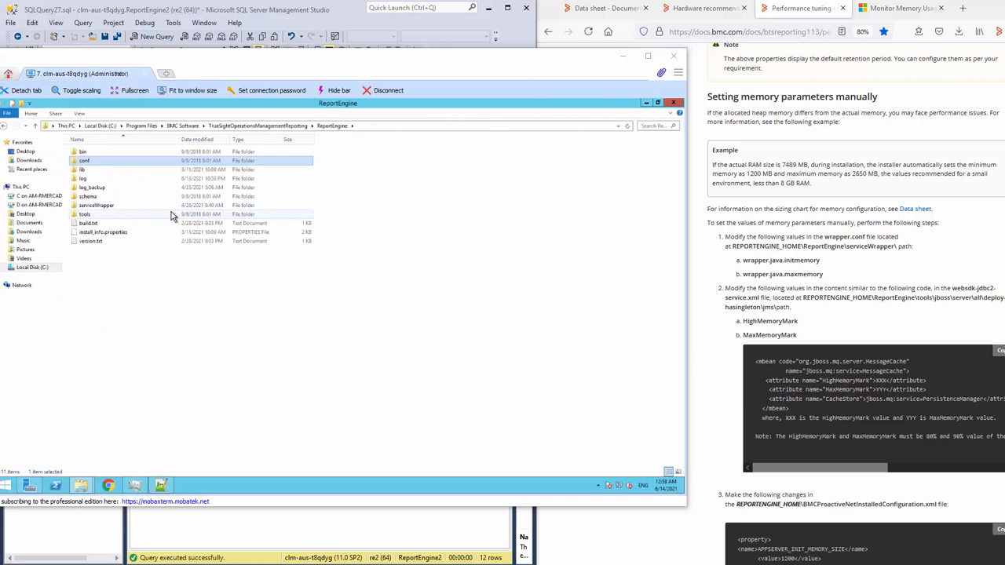
double_click(110, 206)
right_click(98, 189)
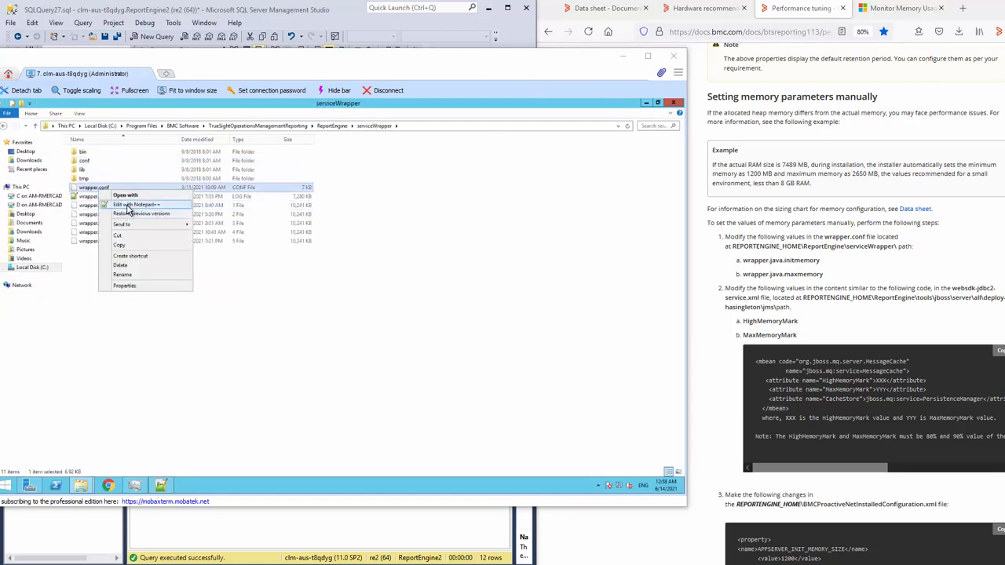
click(128, 207)
double_click(809, 261)
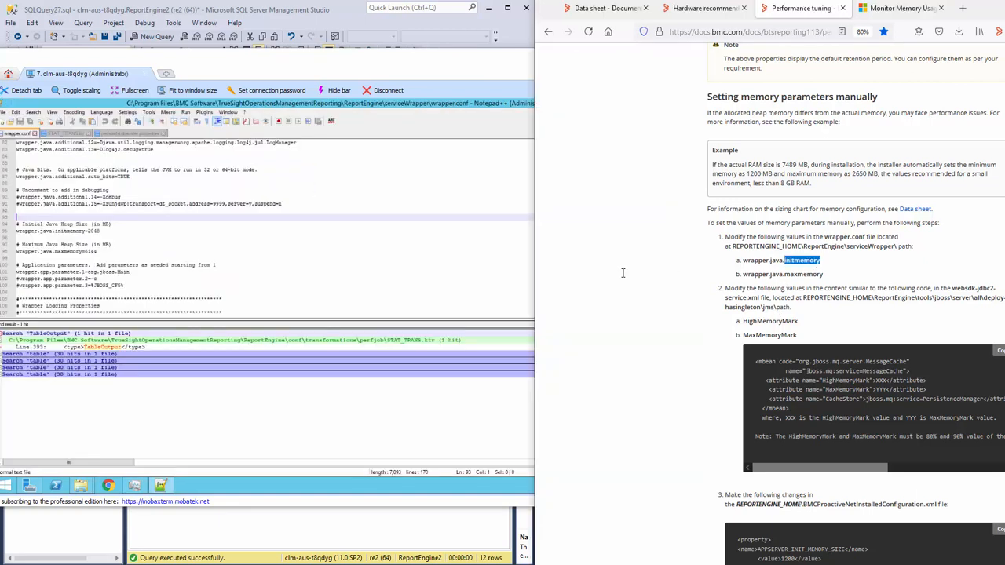
click(295, 225)
click(114, 233)
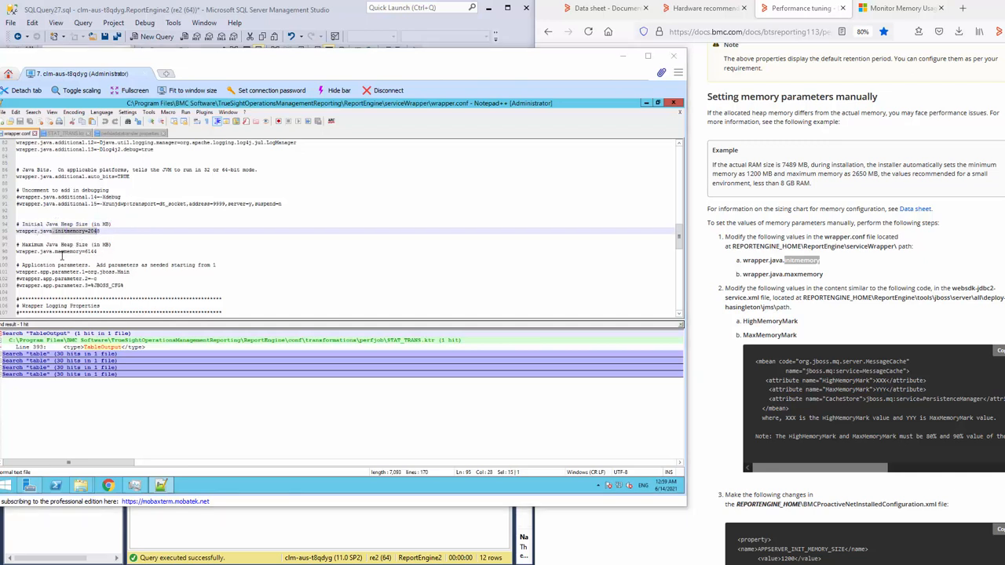
drag(54, 252, 125, 249)
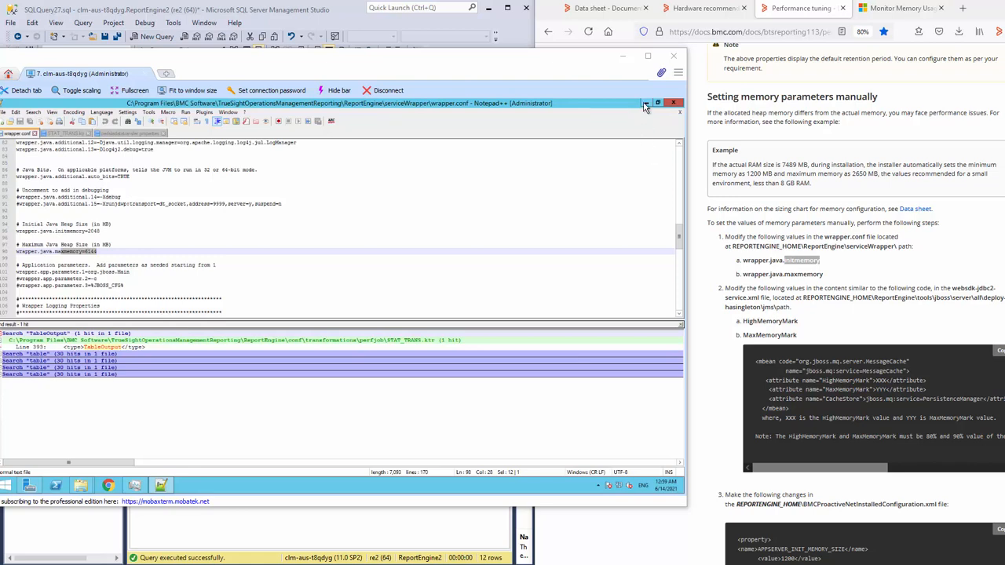
- Cross-check the documentation, then go back into ReportEngine's conf folder
click(789, 288)
scroll(812, 303, down, 3)
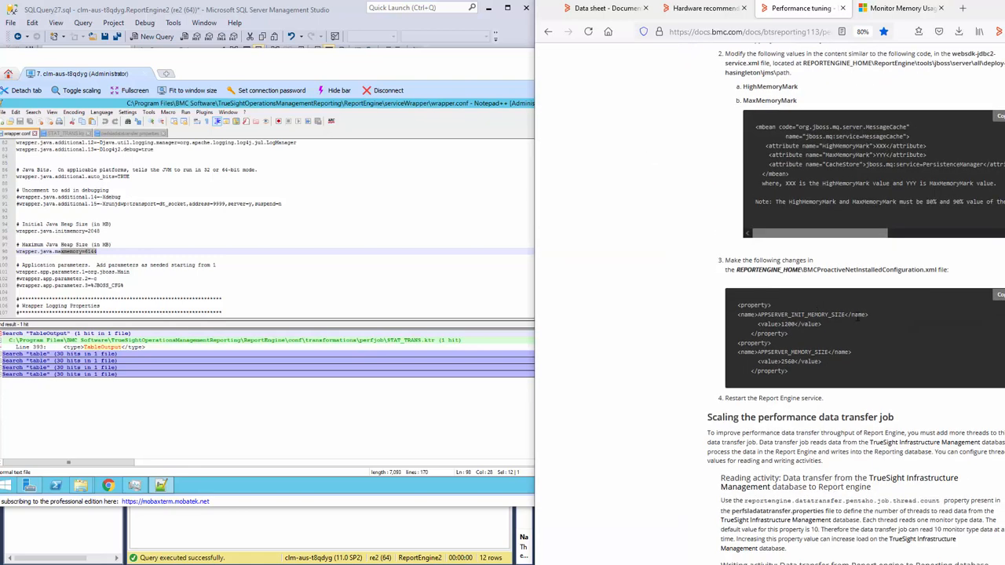
click(452, 181)
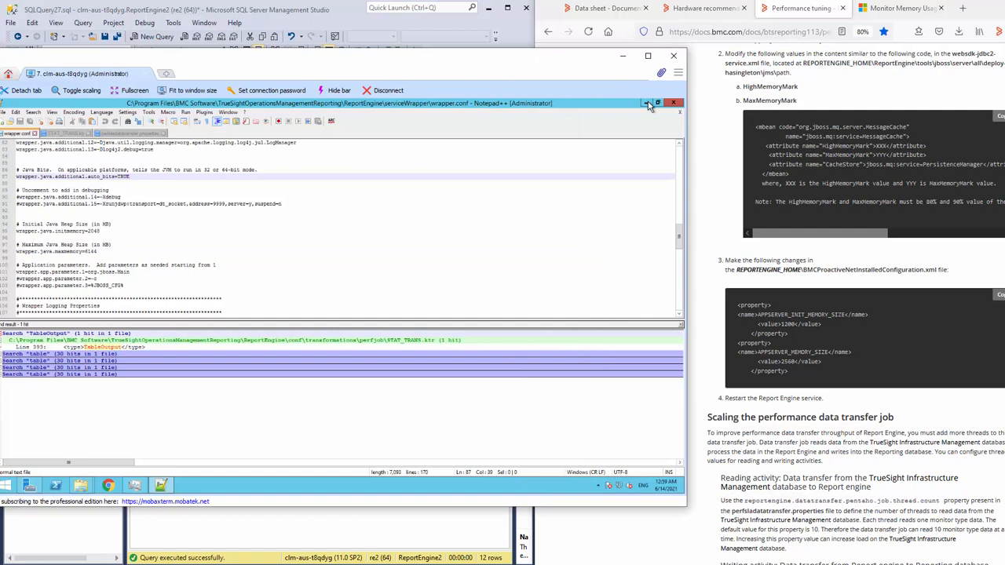
click(650, 104)
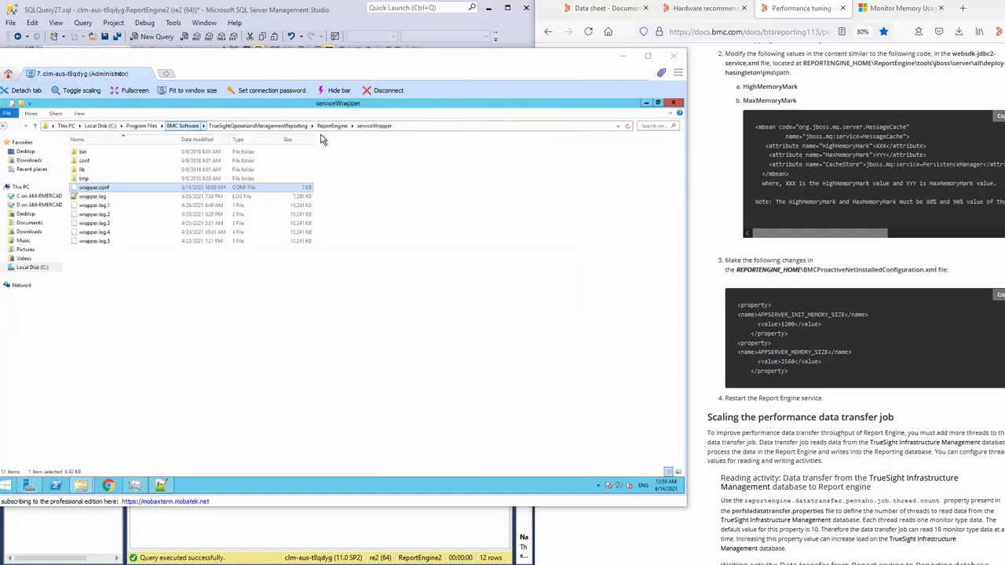
click(331, 125)
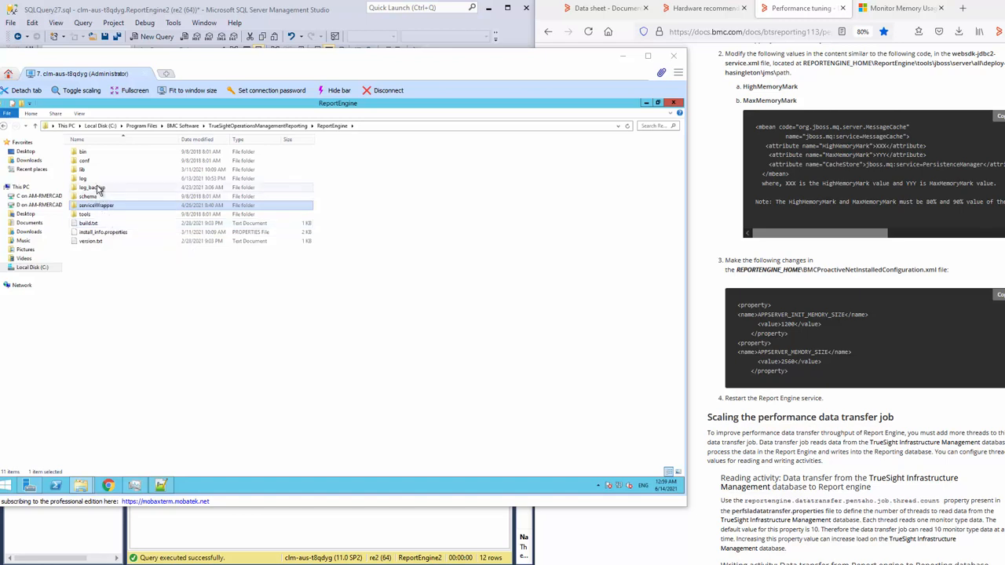
double_click(84, 161)
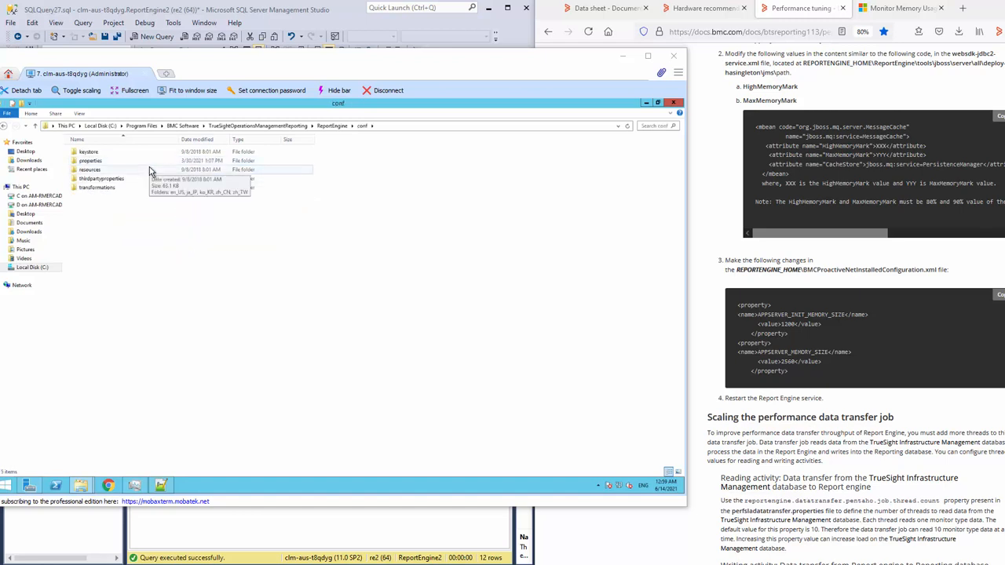
- Open STAT_TRANS.ktr from conf\transformations\perfjob in Notepad++
double_click(101, 189)
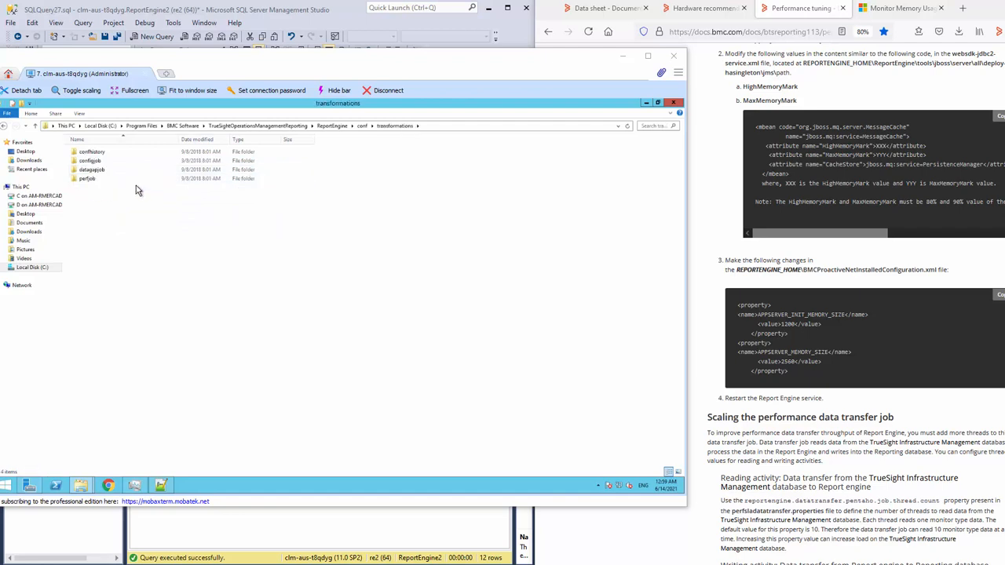
double_click(87, 180)
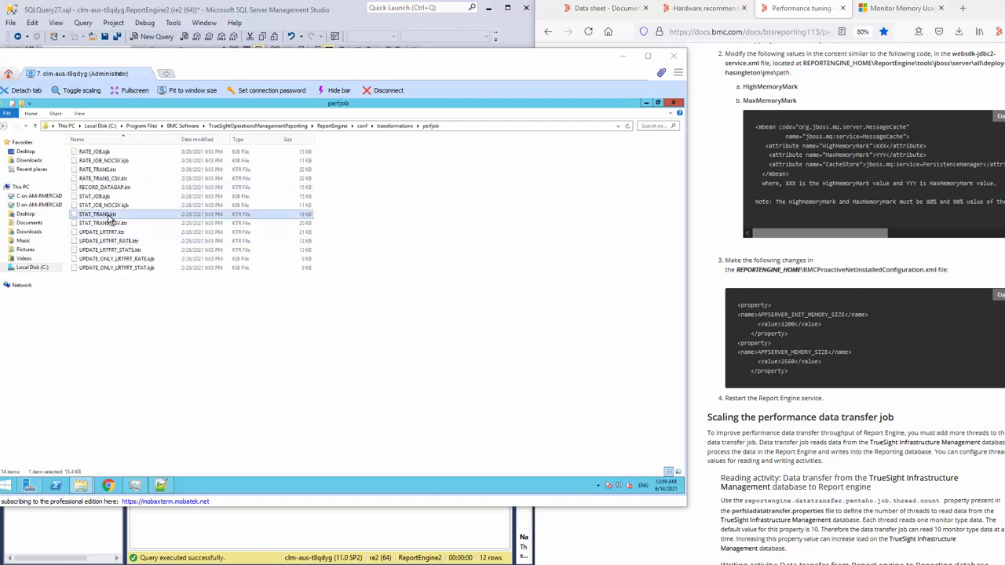
right_click(107, 215)
click(141, 229)
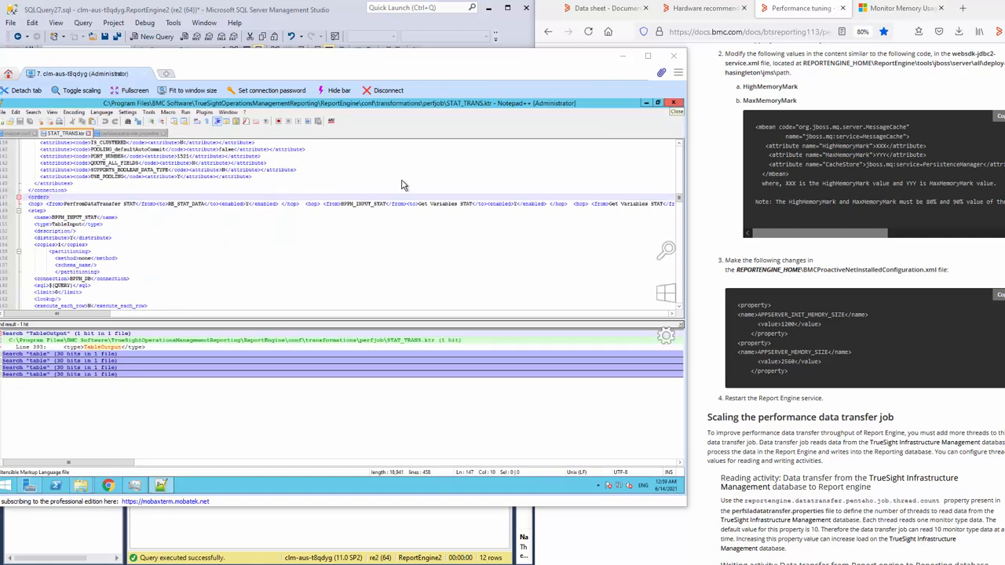
- Search STAT_TRANS.ktr for TableInput, then TableOutput at line 393, selecting its copies value
click(364, 237)
key(ctrl+f)
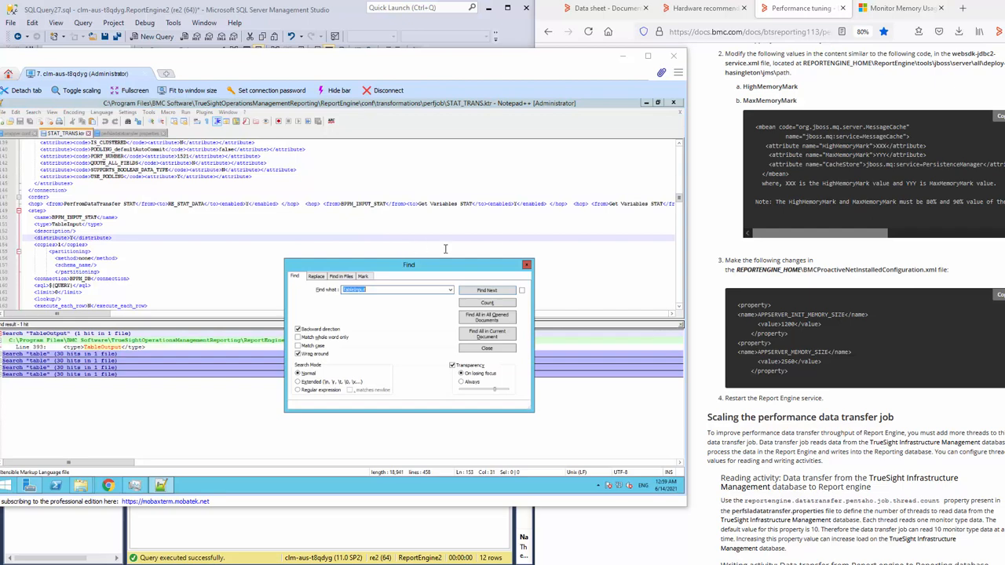
click(482, 291)
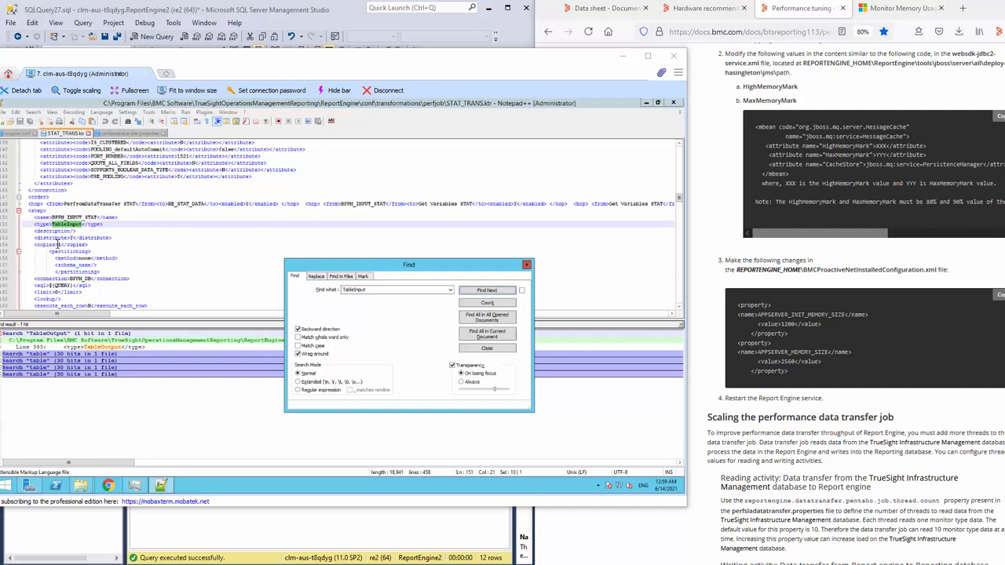
click(202, 243)
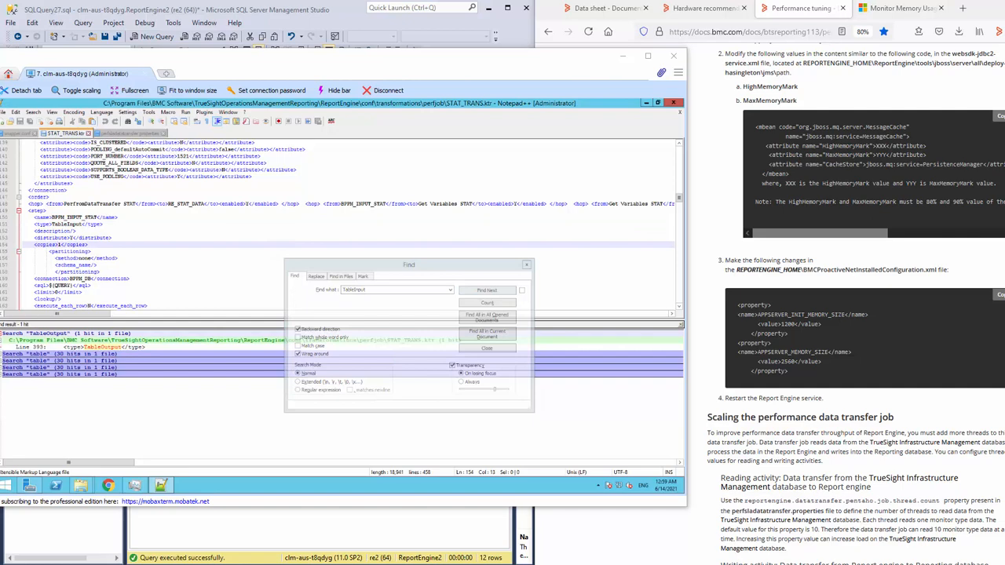
click(410, 289)
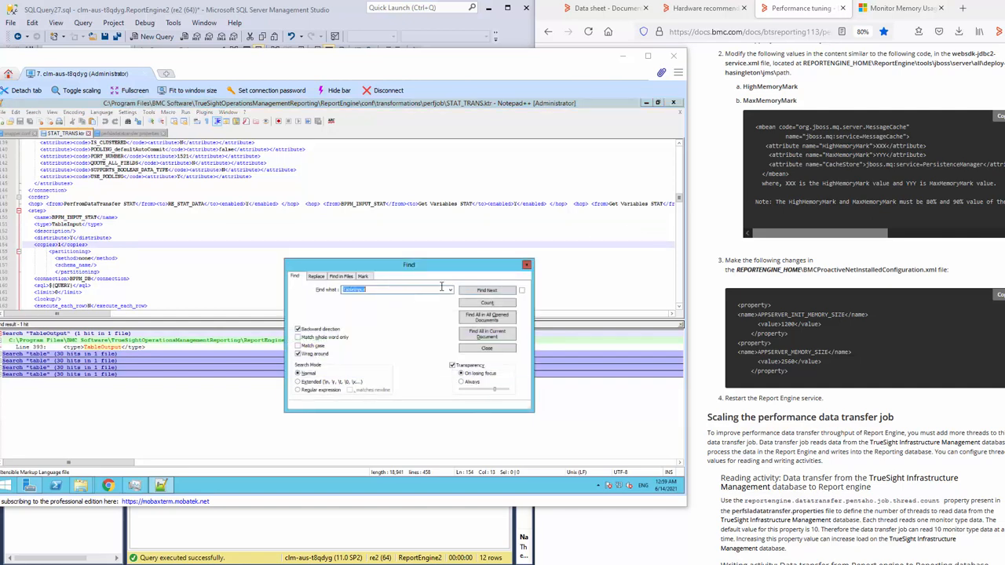
key(Return)
double_click(60, 245)
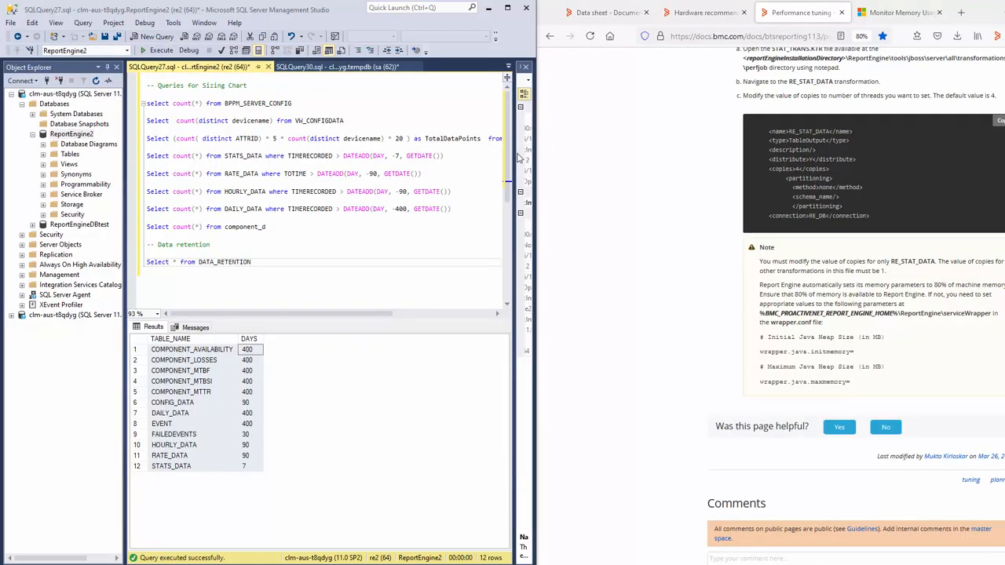
- Maximize Management Studio and view the tempdb file size query
click(346, 118)
click(507, 7)
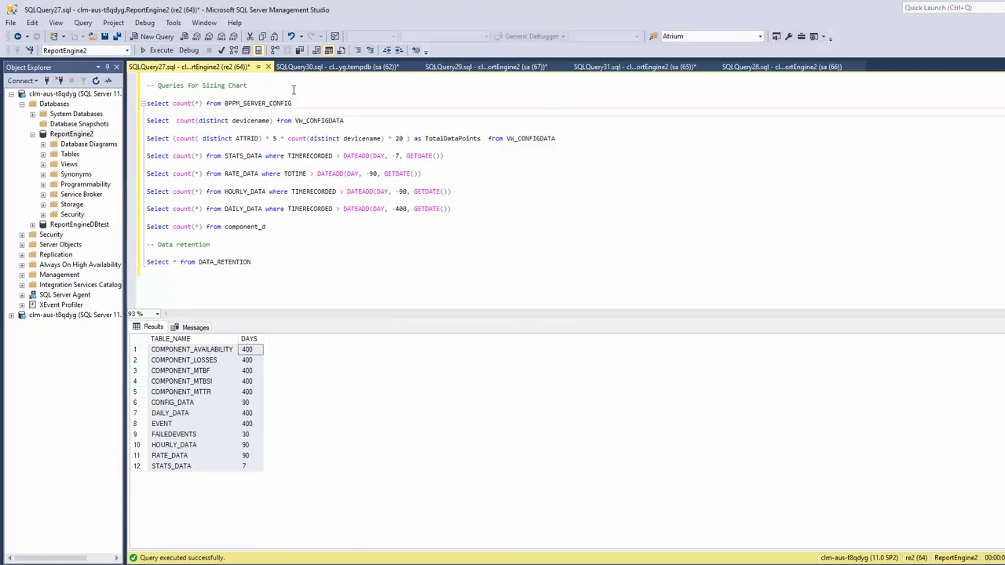
click(312, 67)
drag(277, 133, 337, 124)
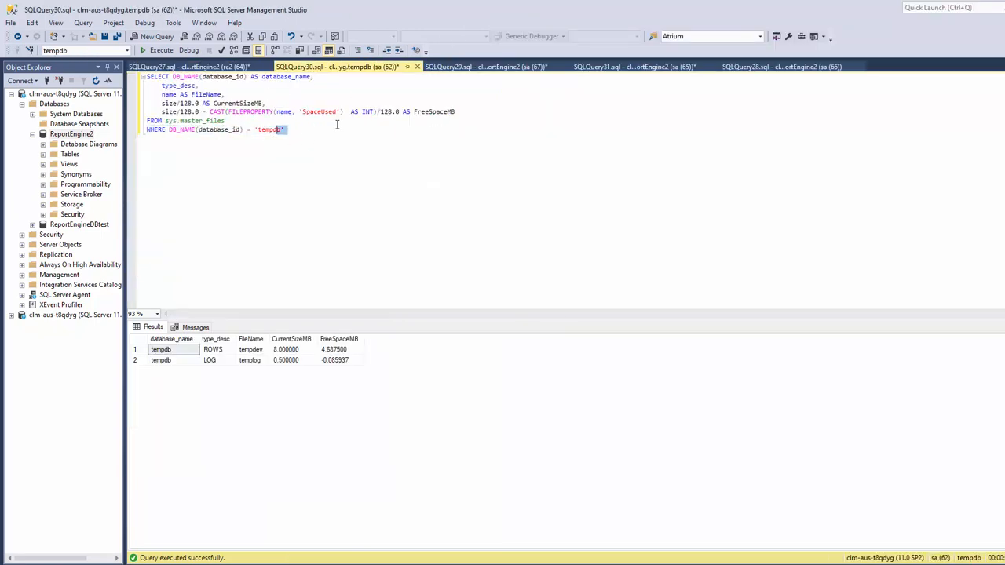
click(386, 132)
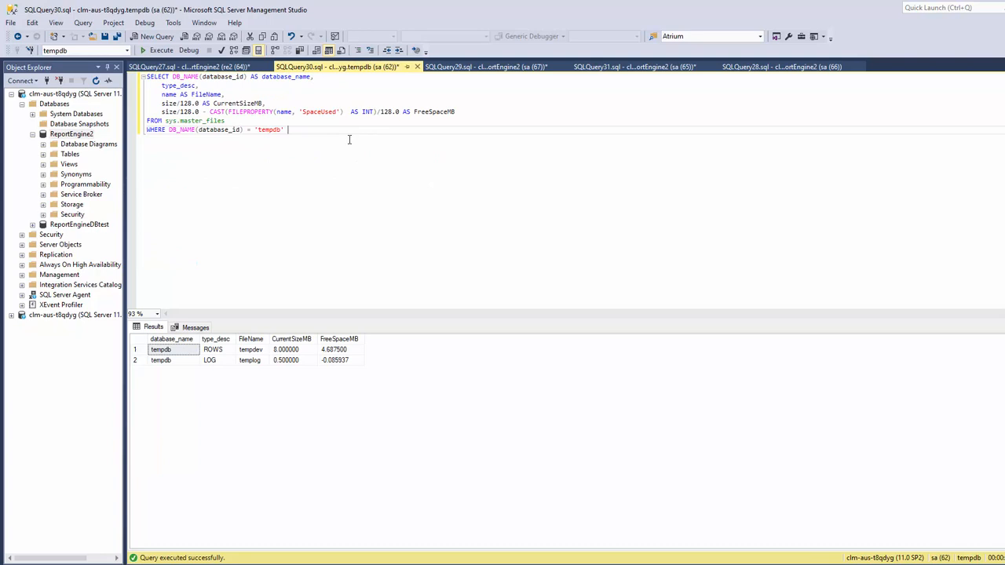
- Rerun the ReportEngine2 file size and free space query, then return to tempdb results
click(483, 67)
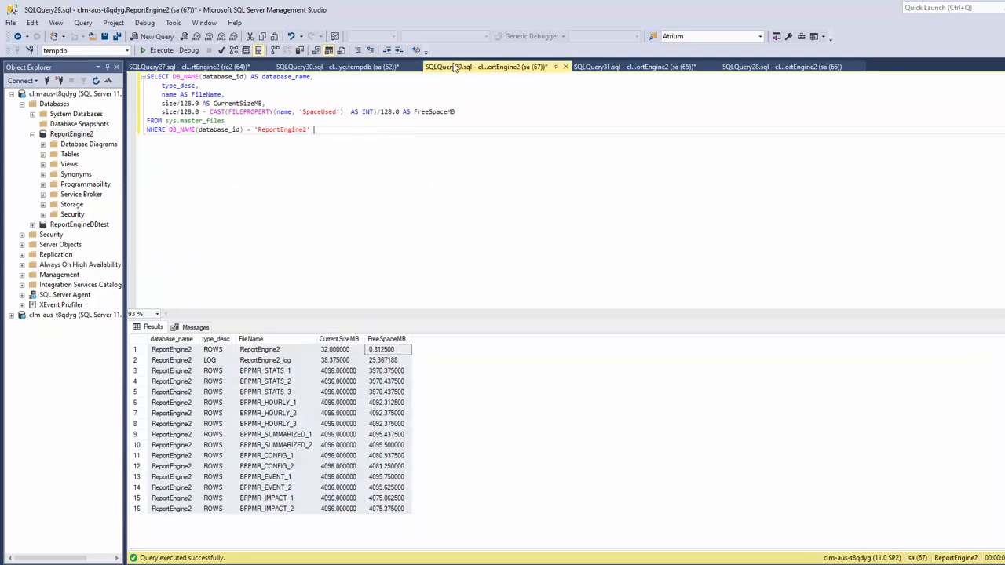
key(ctrl+a)
click(161, 51)
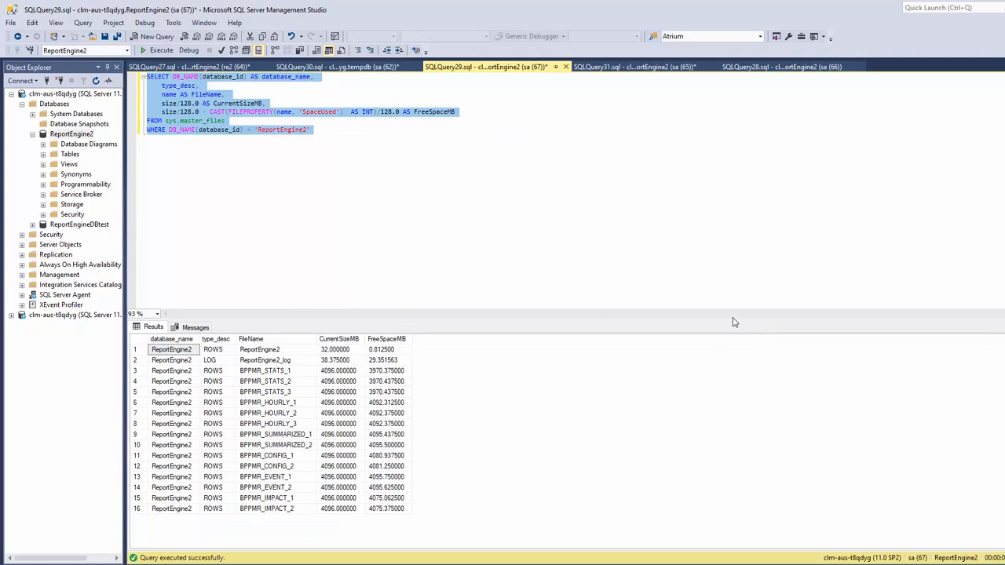
click(369, 200)
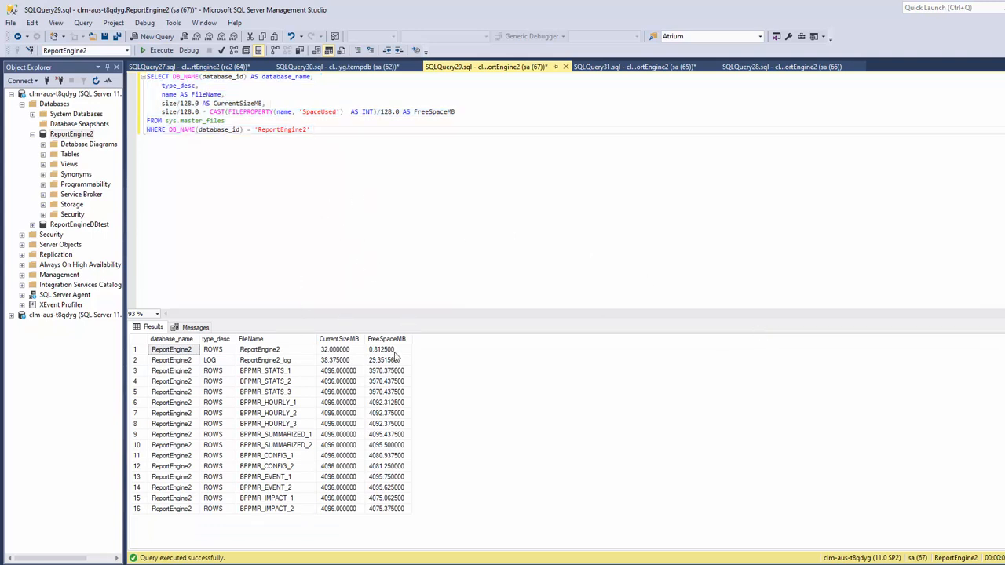
click(377, 79)
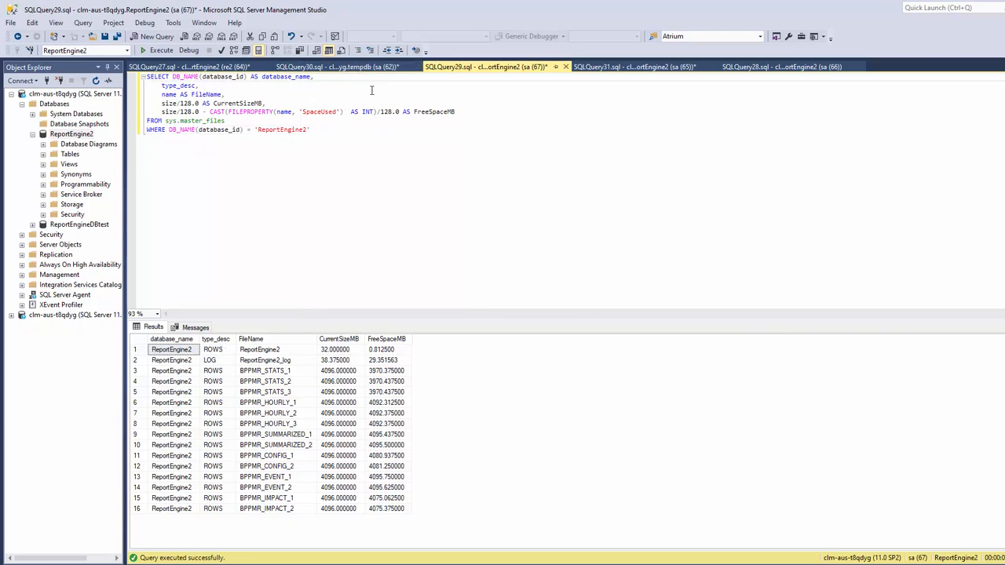
click(338, 66)
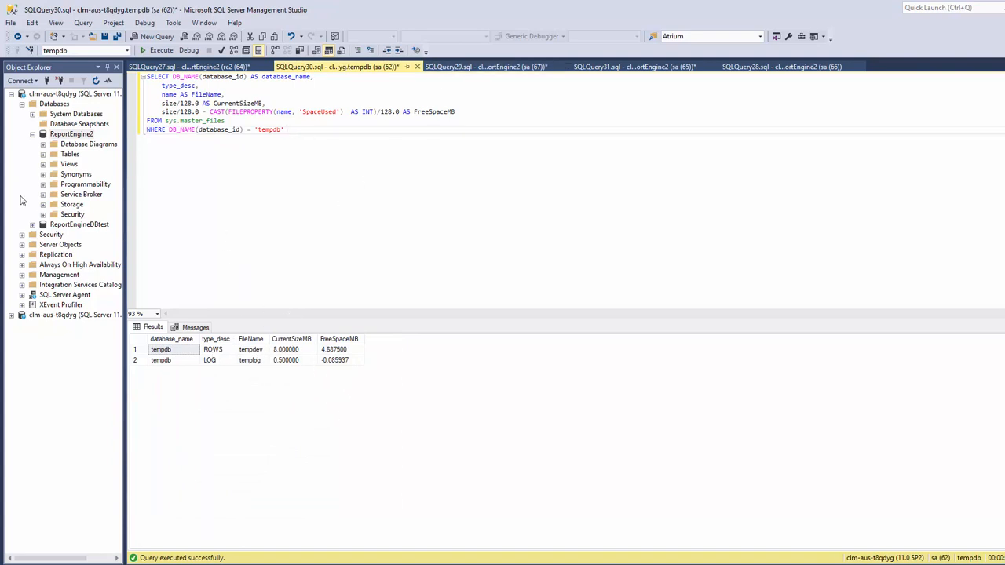
- Check ReportEngine2 file autogrowth, keeping BPPMR_CONFIG_2 at 4,096 MB growth, 32,768 MB maximum
right_click(47, 134)
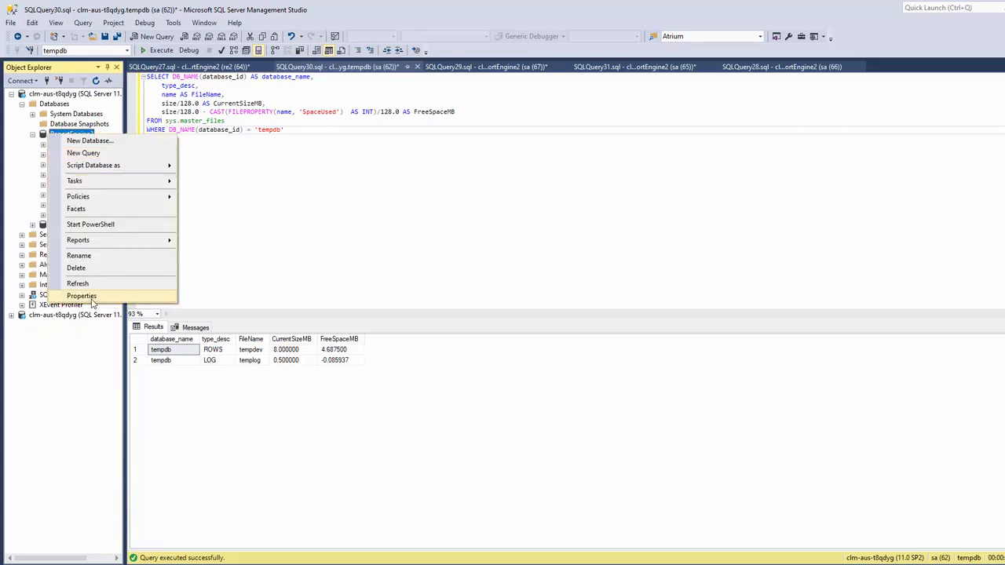
click(91, 297)
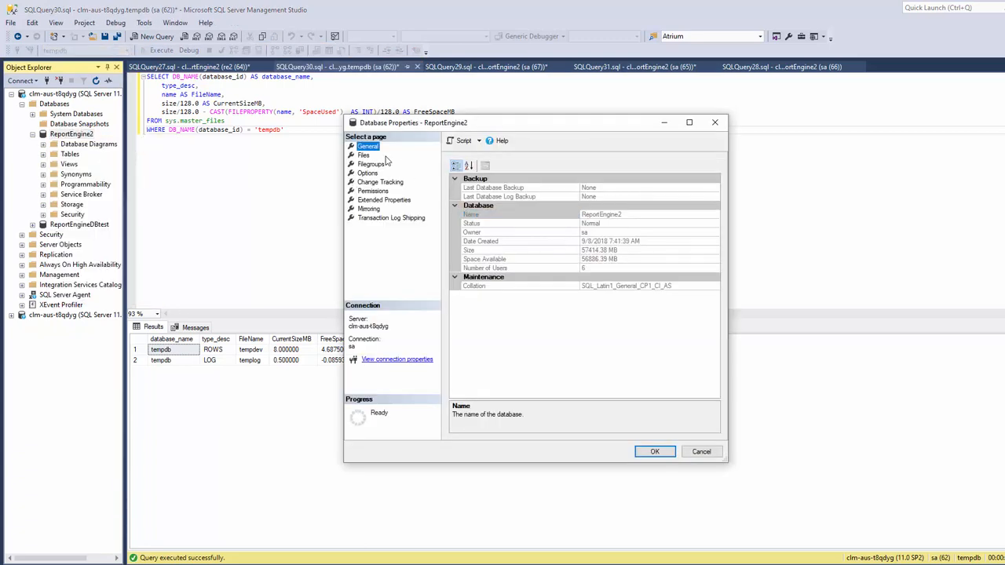
click(365, 157)
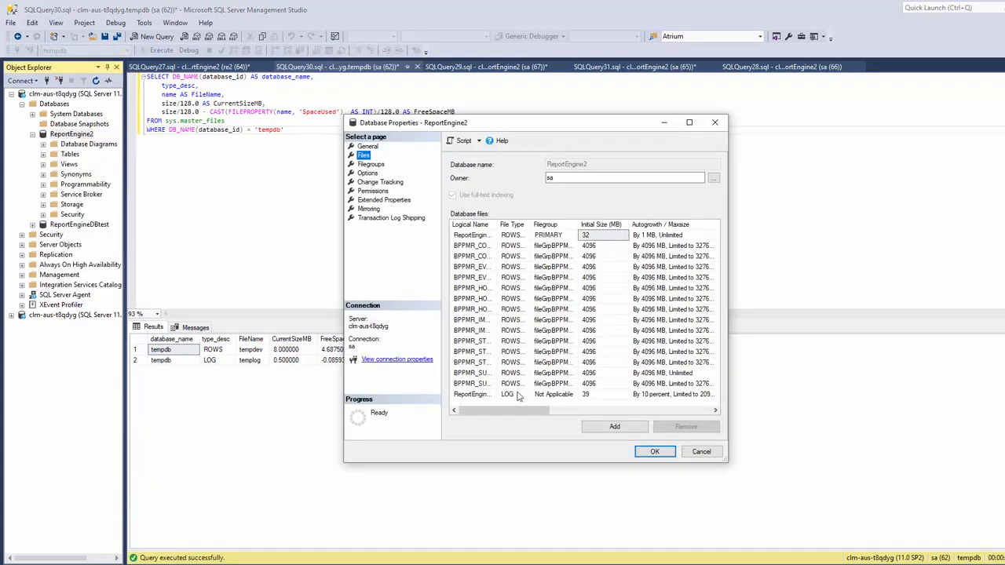
drag(517, 411, 535, 418)
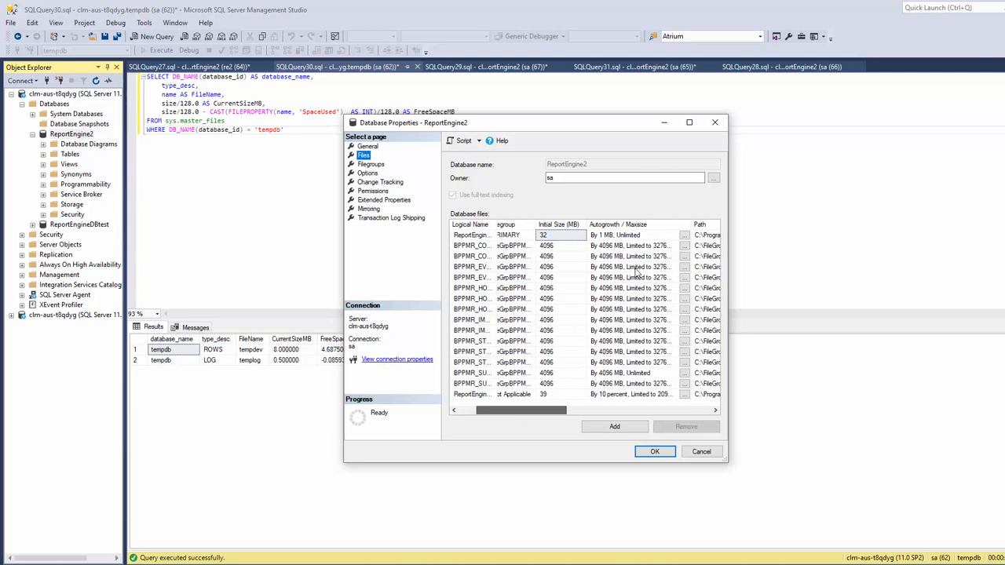
click(685, 257)
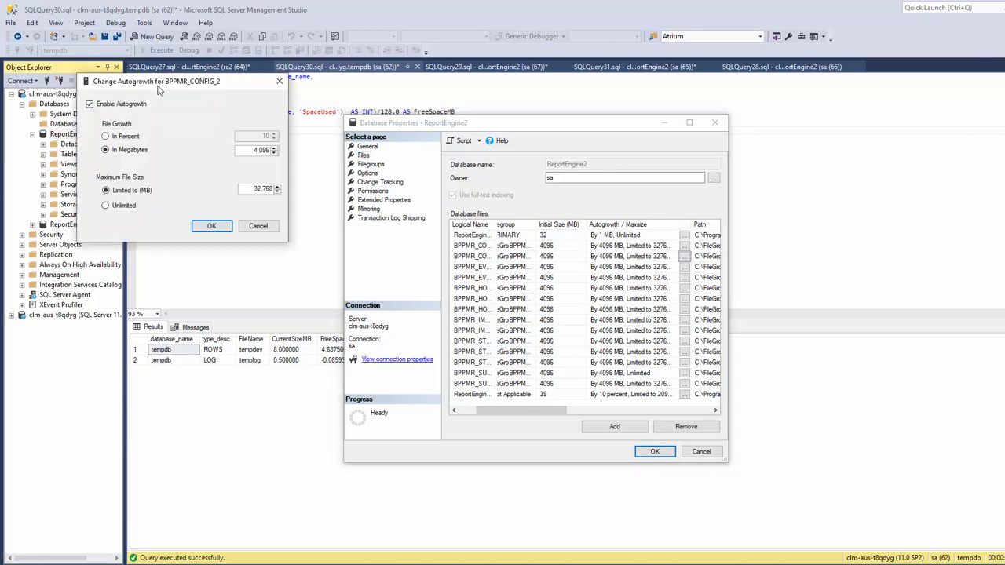
drag(156, 90, 165, 101)
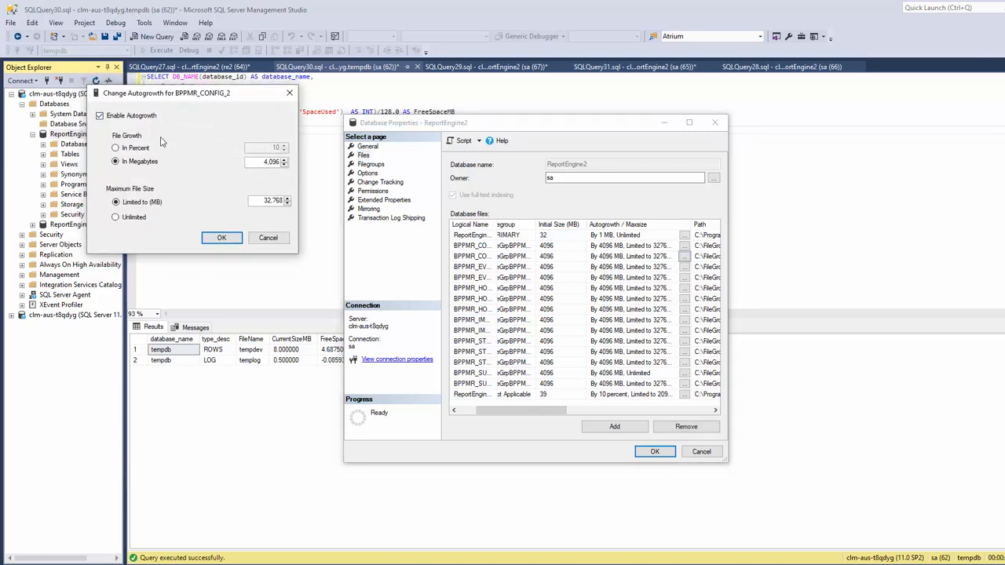
click(138, 223)
click(214, 203)
click(222, 238)
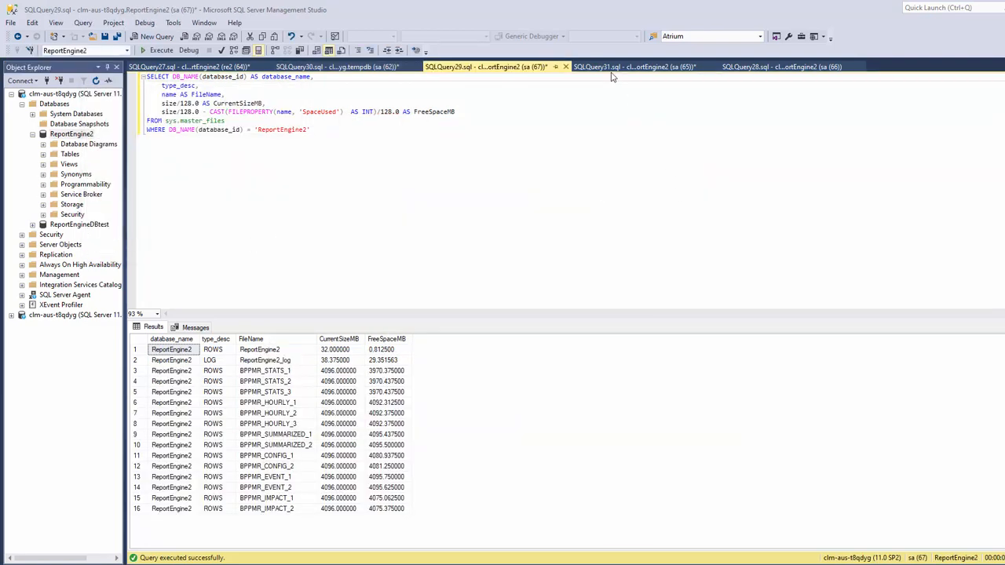
- Execute the three memory SELECT statements in the SQLQuery31 tab
click(611, 69)
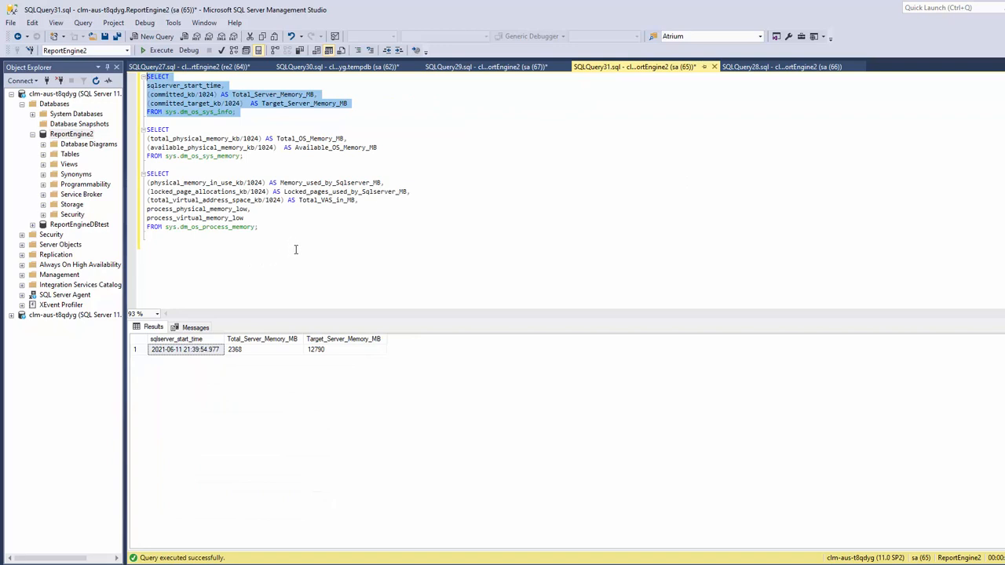
drag(348, 276, 122, 78)
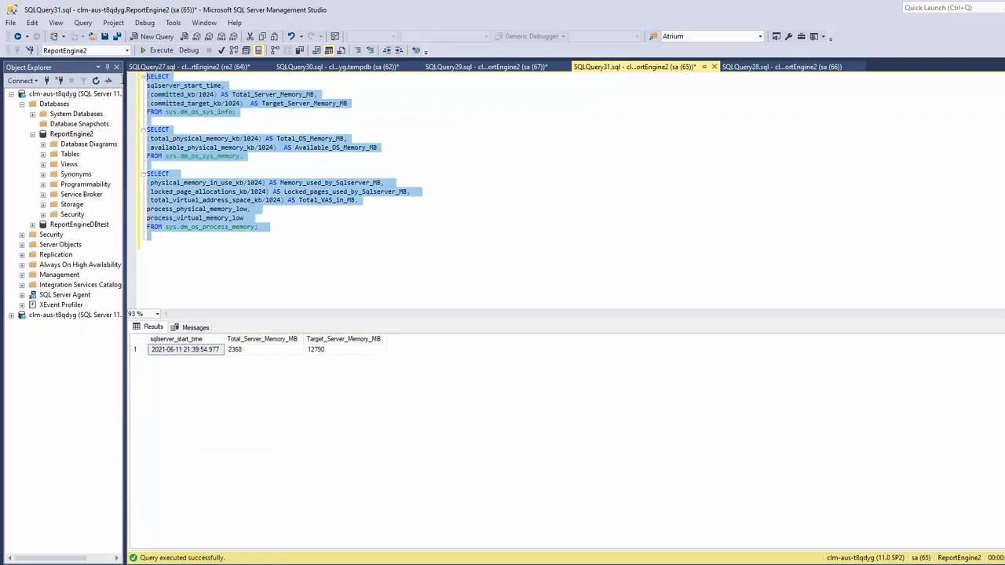
click(162, 52)
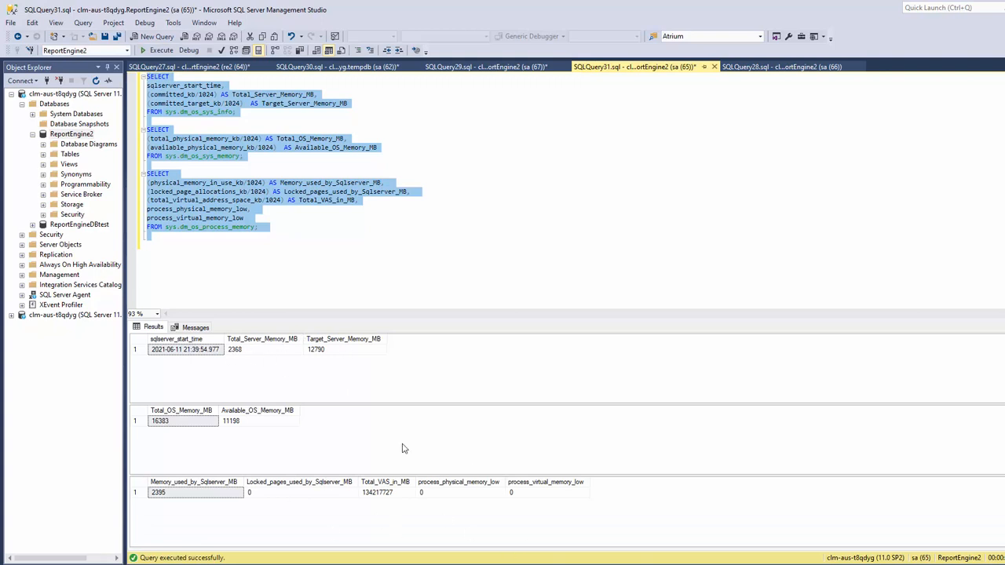
click(331, 244)
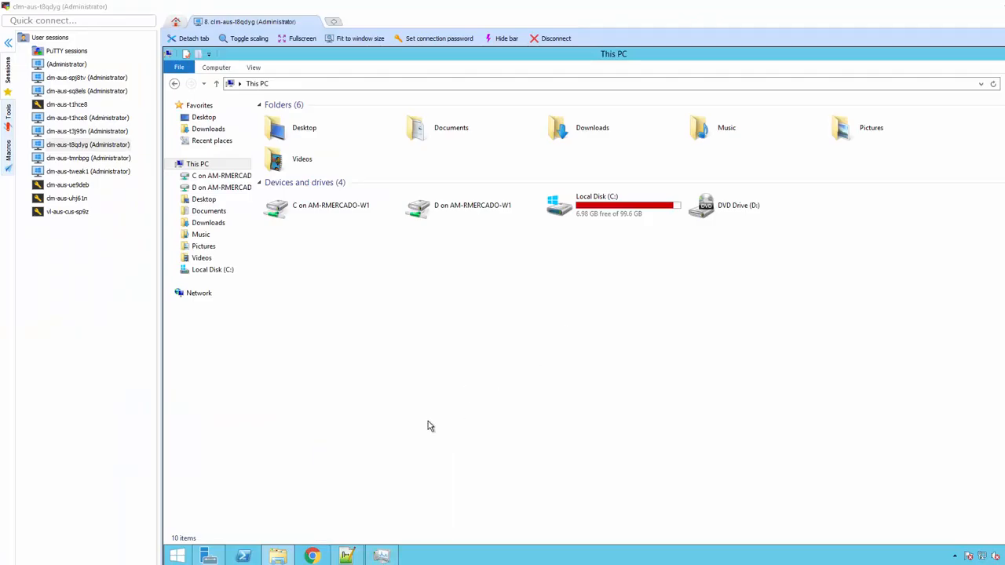
- Check the remote server's Task Manager, then return to This PC showing Local Disk C: with 6.98 GB free of 99.6 GB
click(381, 555)
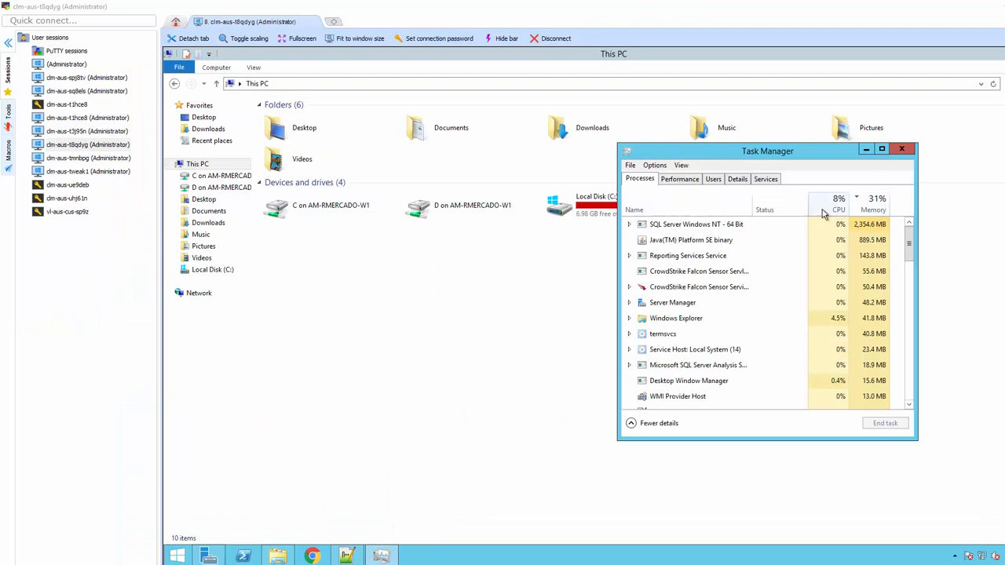
click(597, 325)
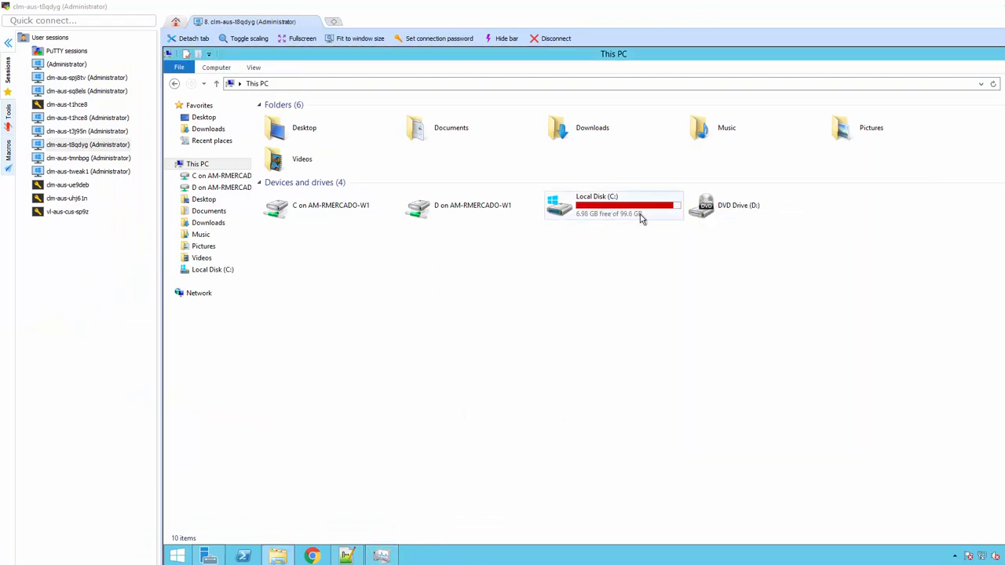